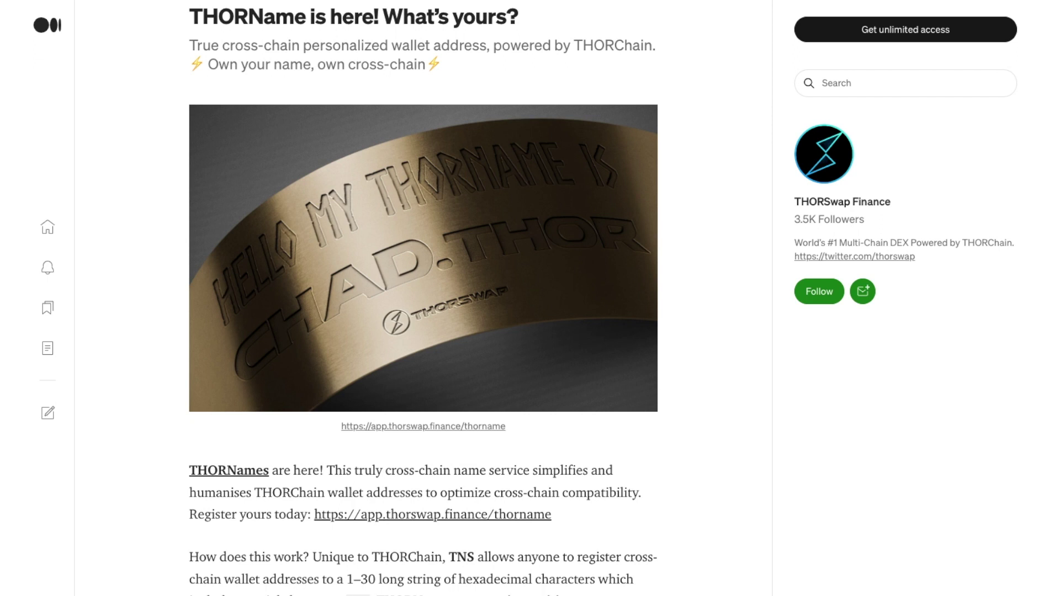
Scroll through the Medium article on registering a THORName
{"action": "scroll", "coordinate": [710, 497], "scroll_direction": "down", "scroll_amount": 7}
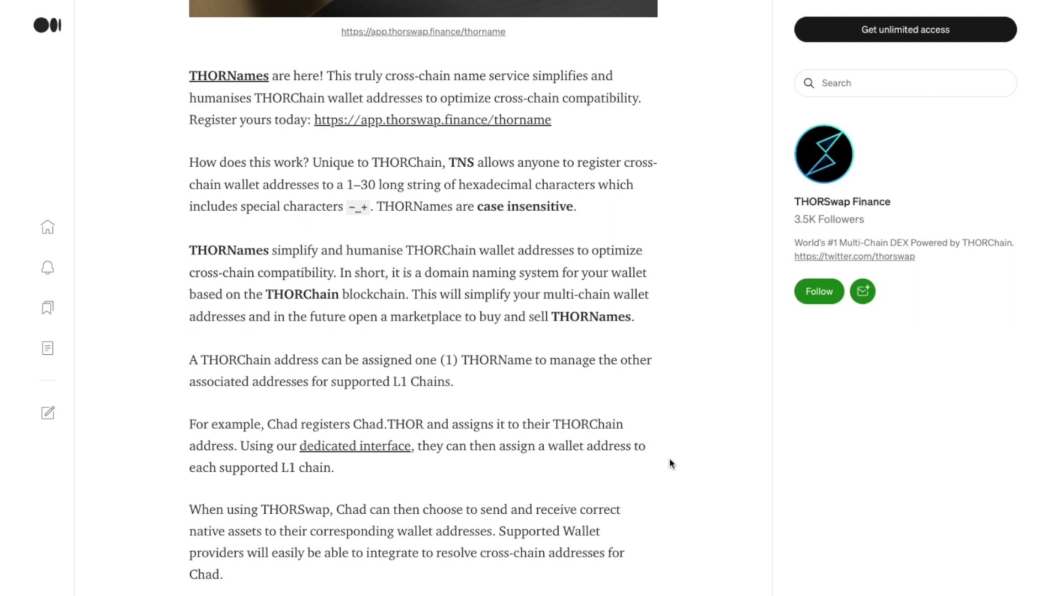
{"action": "scroll", "coordinate": [671, 464], "scroll_direction": "down", "scroll_amount": 8}
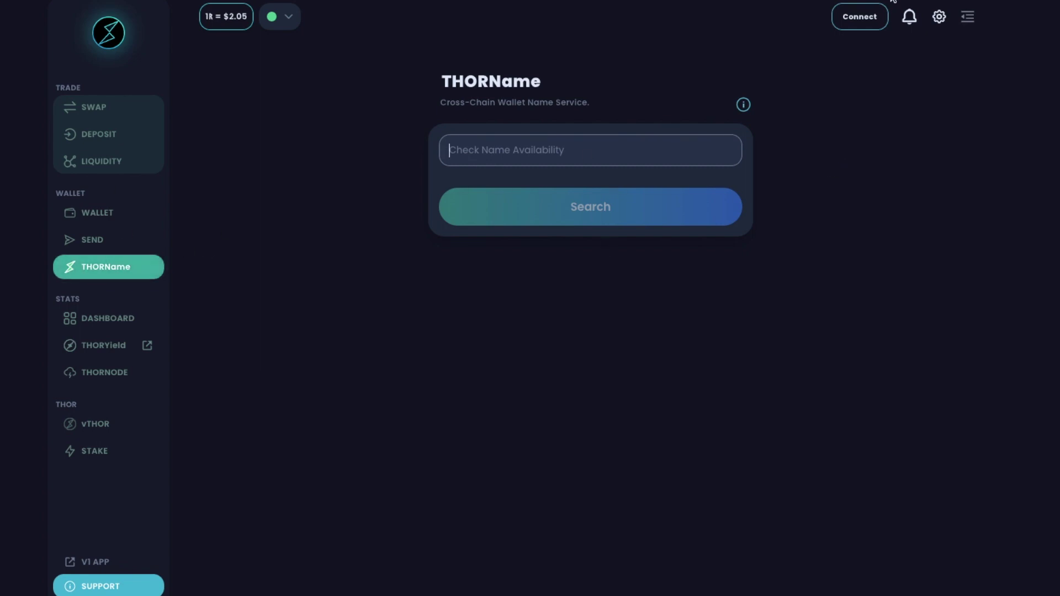
Connect the XDEFI wallet, deselecting every chain except THOR
{"action": "left_click", "coordinate": [870, 22]}
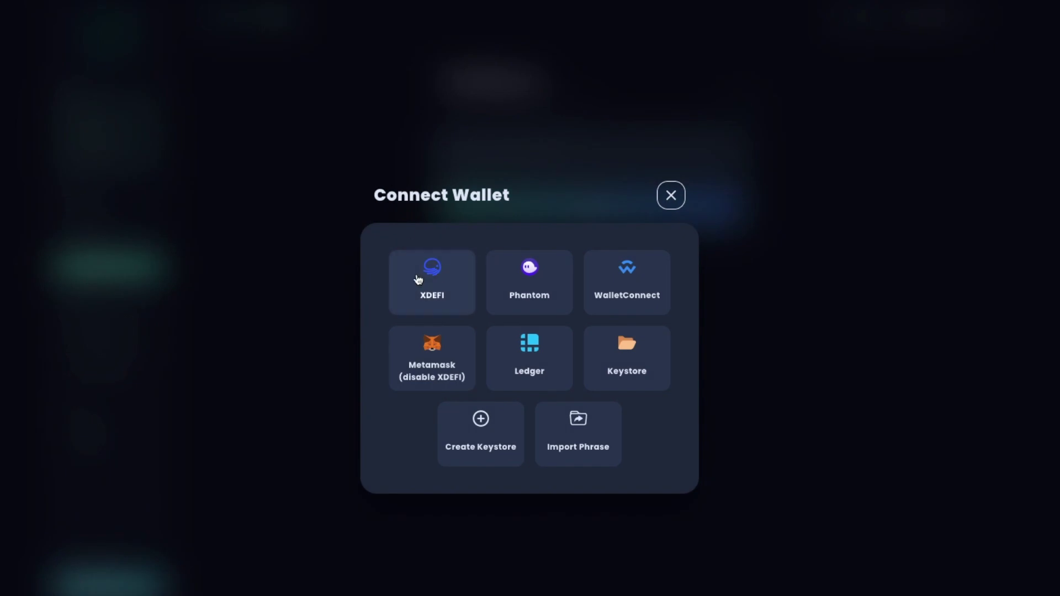
{"action": "left_click", "coordinate": [418, 282]}
{"action": "left_click", "coordinate": [670, 234]}
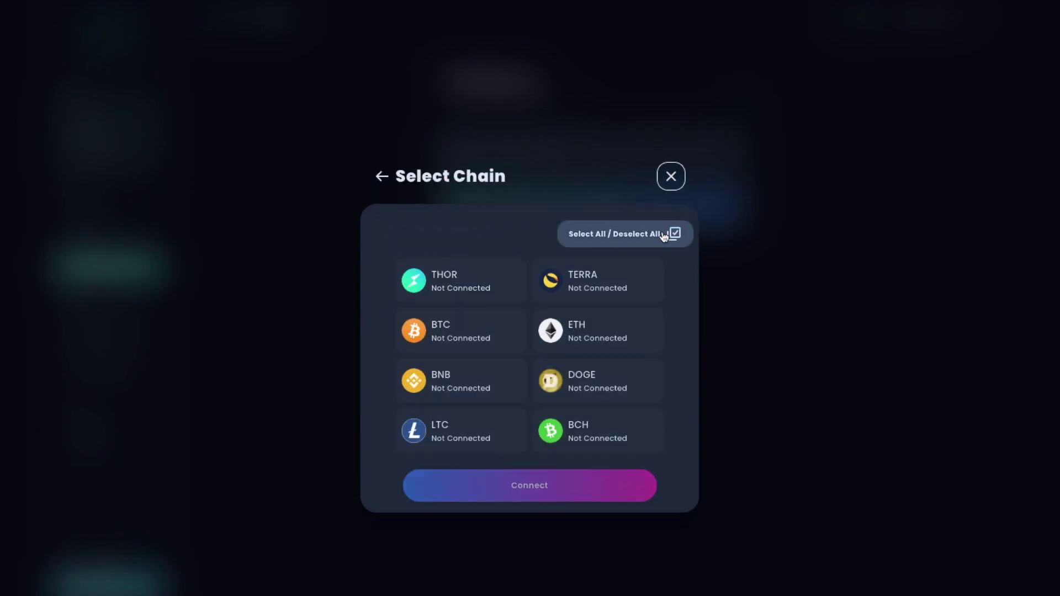
{"action": "left_click", "coordinate": [451, 291]}
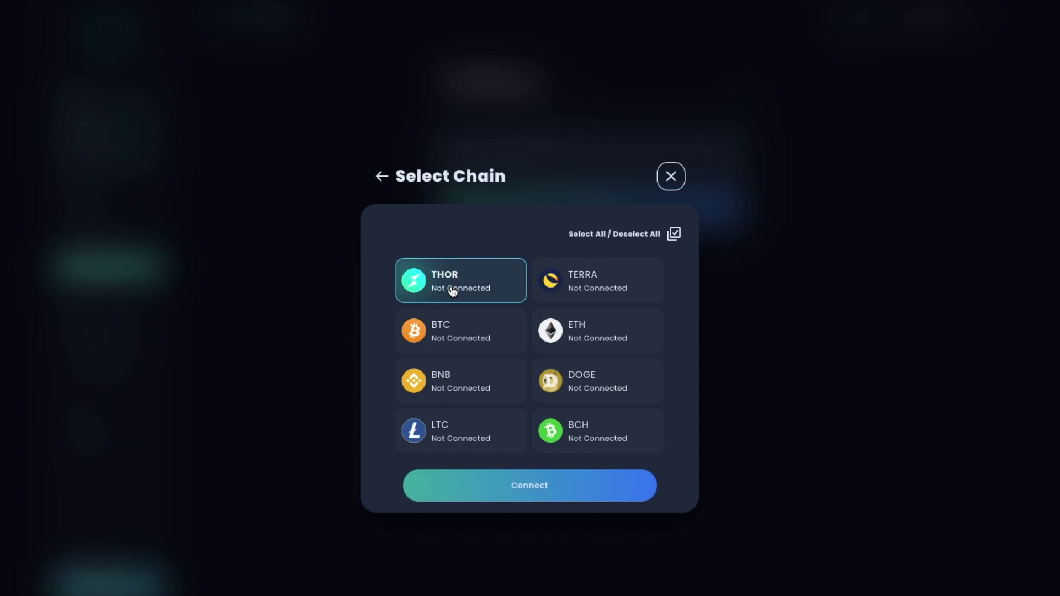
{"action": "left_click", "coordinate": [539, 492]}
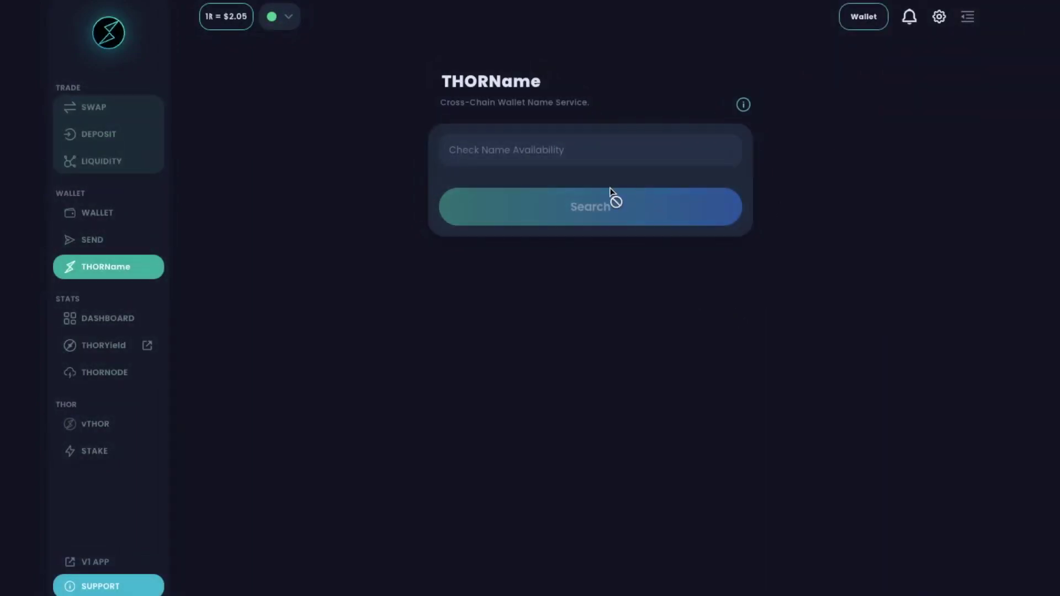
Search for the name 'chrishemsworth' to check its availability
{"action": "left_click", "coordinate": [516, 157]}
{"action": "type", "text": "chrishem"}
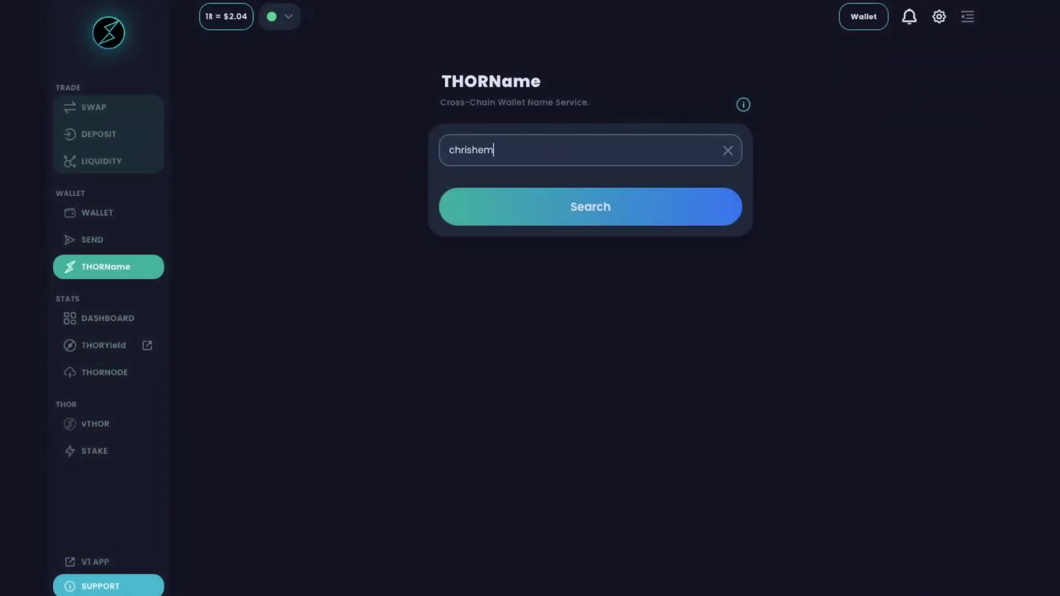
{"action": "type", "text": "sworth"}
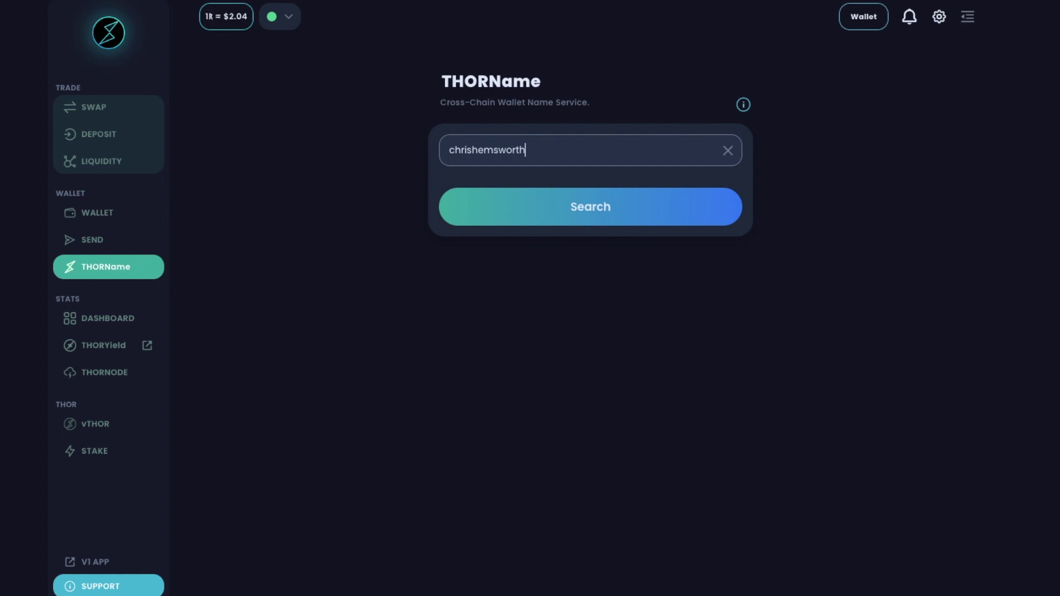
{"action": "left_click", "coordinate": [581, 207]}
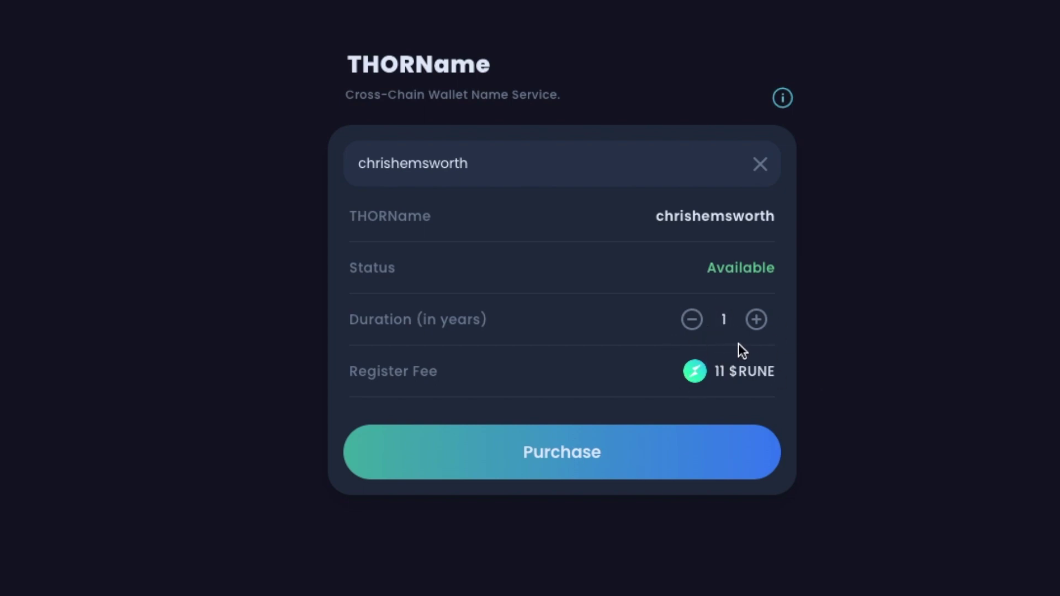
Compare fees for longer durations, then start the 11 RUNE 1-year purchase of chrishemsworth
{"action": "left_click", "coordinate": [756, 321]}
{"action": "left_click", "coordinate": [757, 320]}
{"action": "left_click", "coordinate": [757, 320]}
{"action": "left_click", "coordinate": [757, 320]}
{"action": "left_click", "coordinate": [757, 320]}
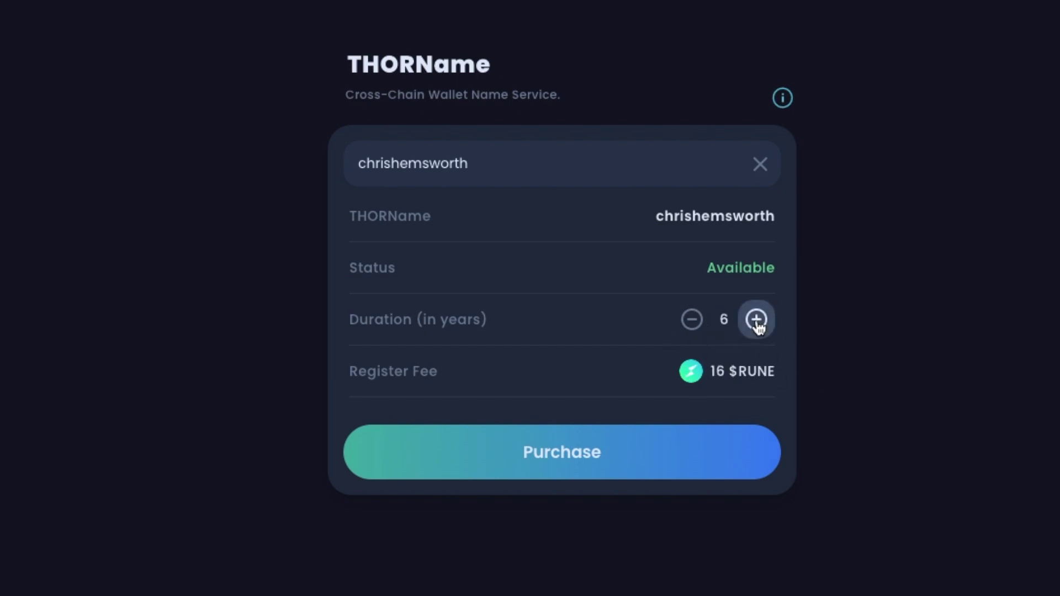
{"action": "left_click", "coordinate": [757, 321]}
{"action": "left_click", "coordinate": [756, 320]}
{"action": "left_click", "coordinate": [756, 320]}
{"action": "left_click", "coordinate": [756, 320]}
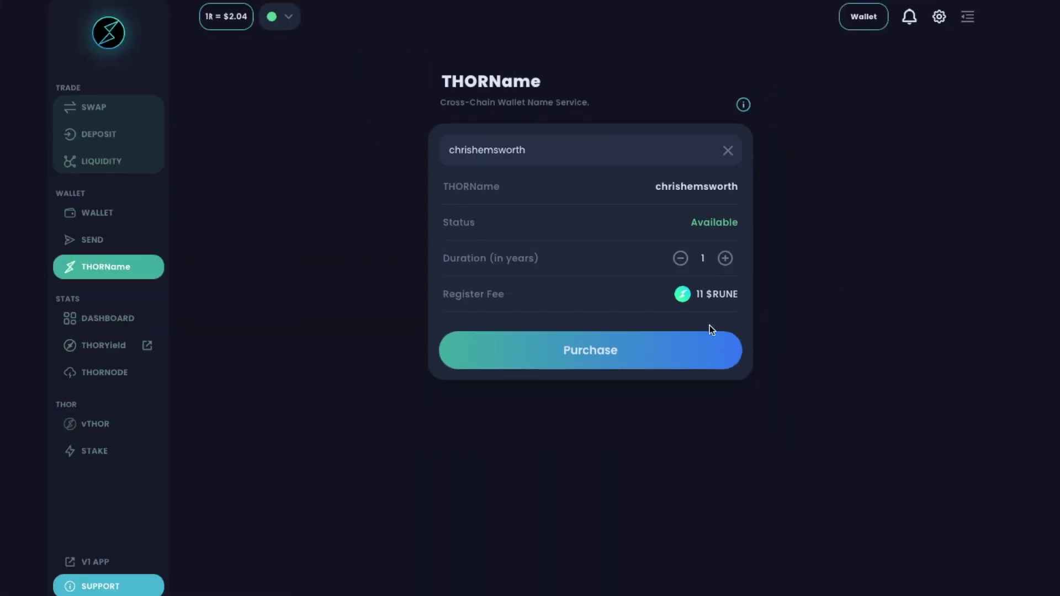
{"action": "left_click", "coordinate": [636, 345]}
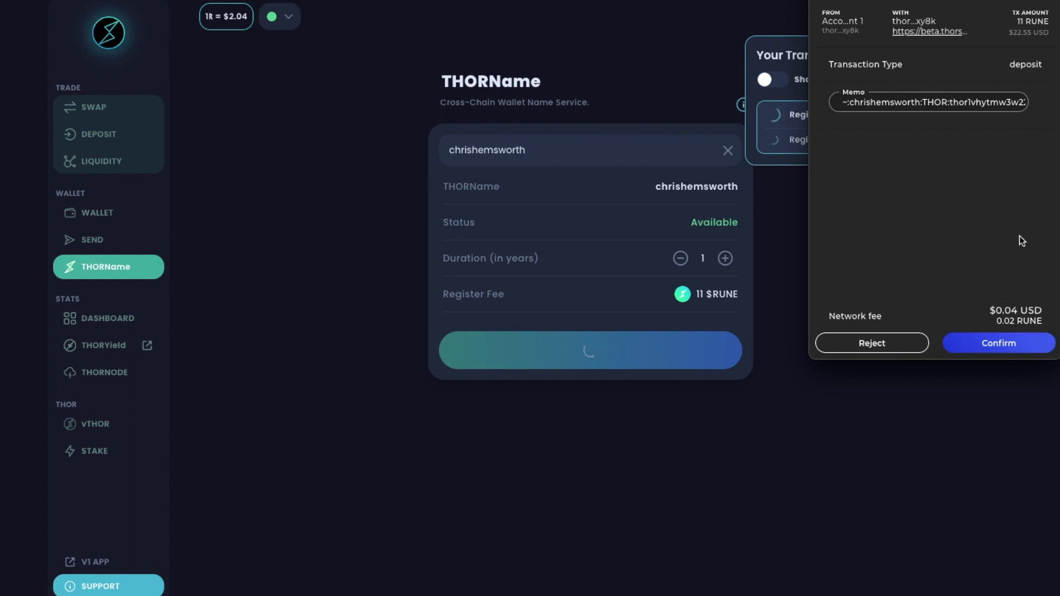
Approve the chrishemsworth registration transaction in the XDEFI popup
{"action": "left_click", "coordinate": [997, 346]}
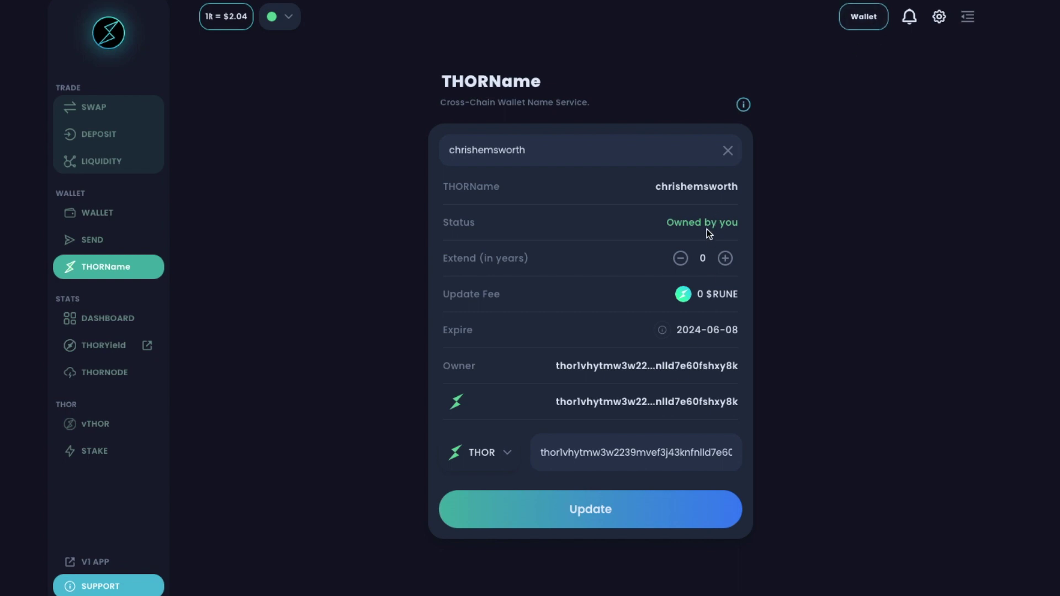
Raise the chrishemsworth extension term toward 9 years
{"action": "left_click", "coordinate": [725, 260]}
{"action": "left_click", "coordinate": [726, 259]}
{"action": "left_click", "coordinate": [725, 259]}
{"action": "left_click", "coordinate": [726, 259]}
{"action": "left_click", "coordinate": [725, 259]}
{"action": "left_click", "coordinate": [725, 259]}
{"action": "left_click", "coordinate": [725, 259]}
{"action": "left_click", "coordinate": [726, 259]}
{"action": "left_click", "coordinate": [725, 259]}
Change the address chain dropdown from THOR to BNB
{"action": "left_click", "coordinate": [500, 463]}
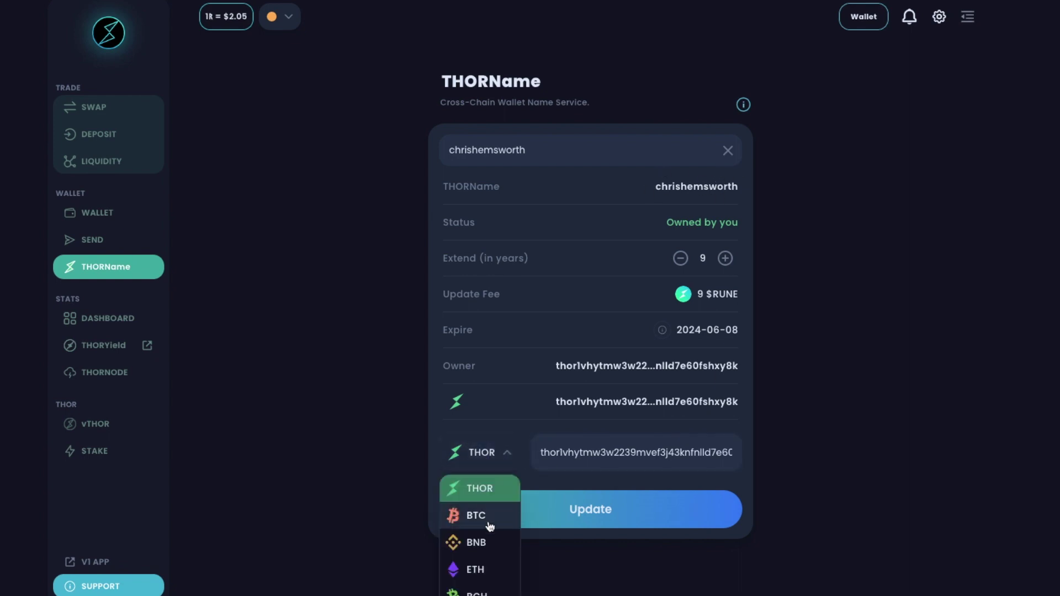
{"action": "scroll", "coordinate": [488, 519], "scroll_direction": "down", "scroll_amount": 1}
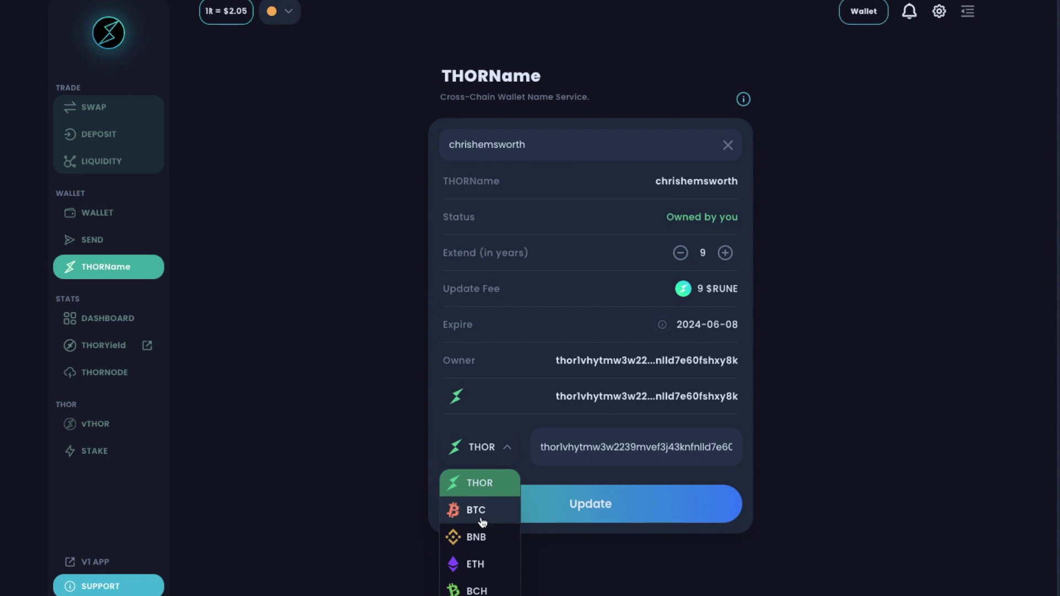
{"action": "scroll", "coordinate": [469, 529], "scroll_direction": "down", "scroll_amount": 1}
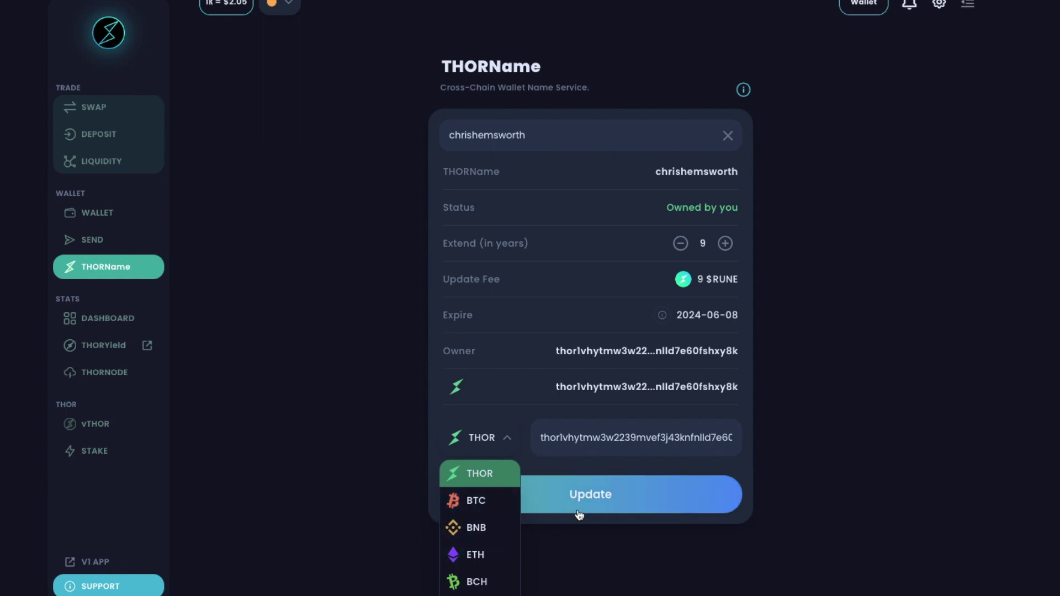
{"action": "left_click", "coordinate": [476, 531]}
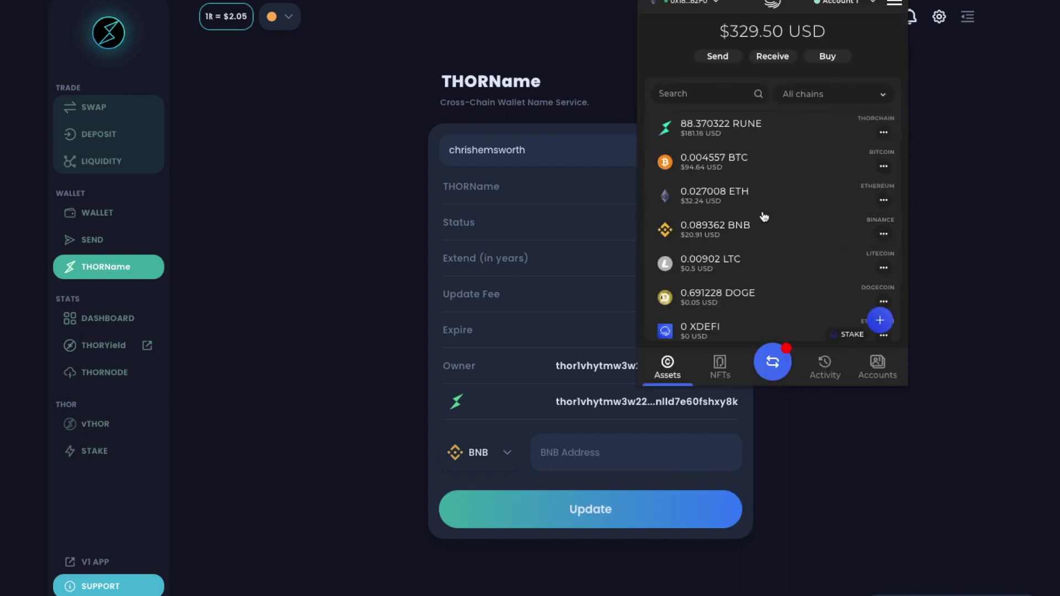
Copy the wallet's BNB address from XDEFI into the BNB Address field
{"action": "left_click", "coordinate": [883, 234]}
{"action": "left_click", "coordinate": [829, 296]}
{"action": "left_click", "coordinate": [626, 463]}
{"action": "key", "text": "ctrl+v"}
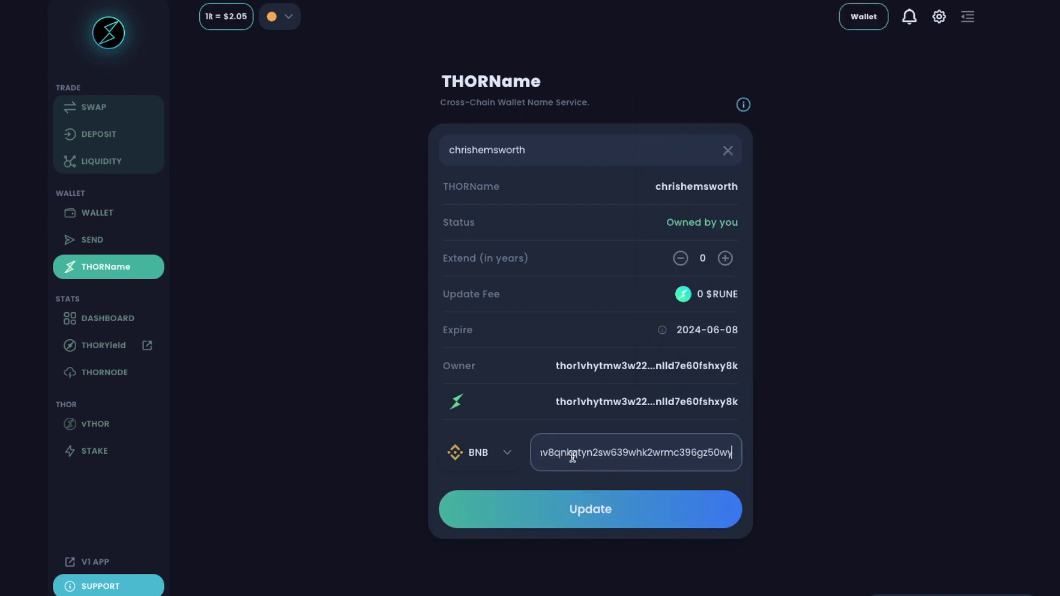
{"action": "left_click_drag", "start_coordinate": [652, 453], "coordinate": [541, 453]}
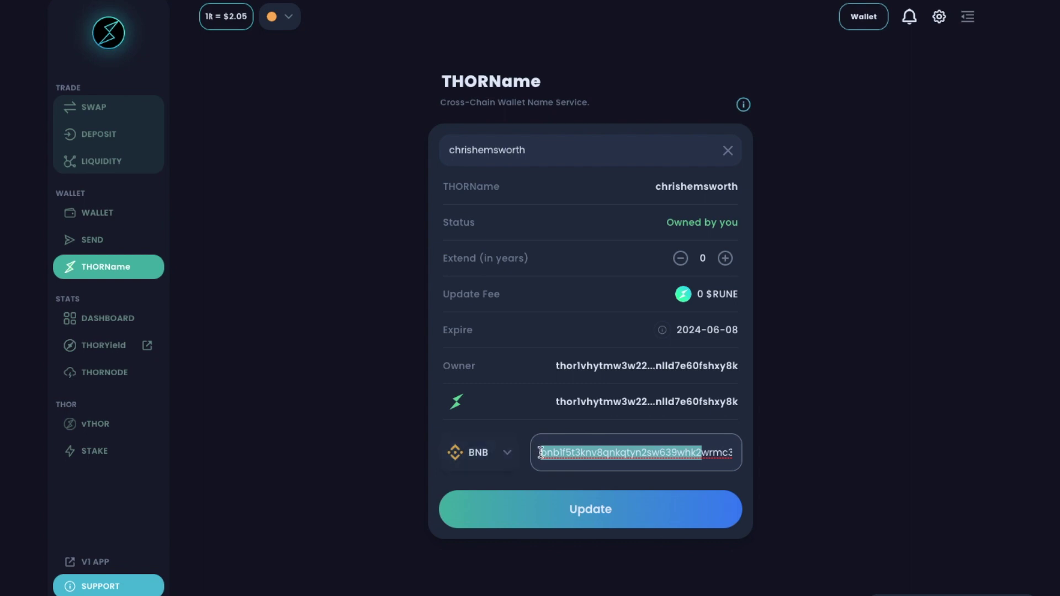
{"action": "left_click", "coordinate": [808, 448]}
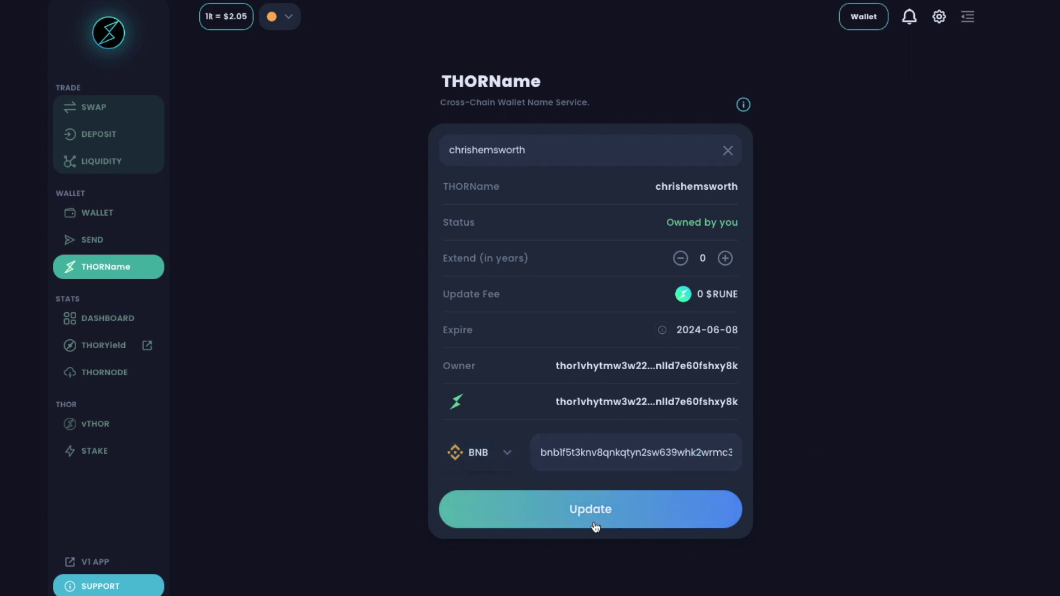
Submit and approve the 0-RUNE BNB address update, then expand chrishemsworth under My THORnames
{"action": "left_click", "coordinate": [578, 506]}
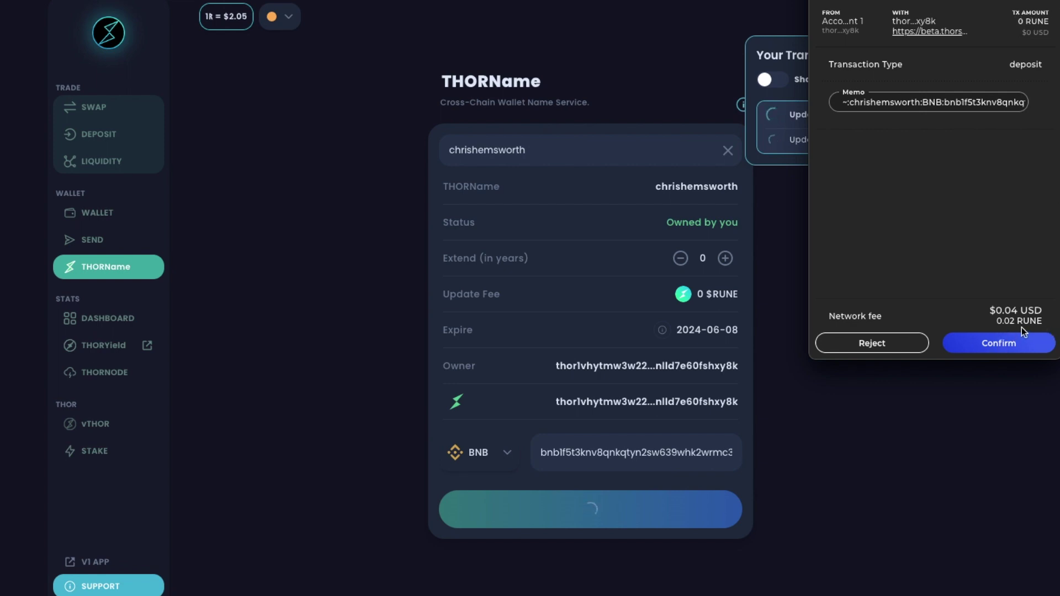
{"action": "left_click", "coordinate": [1002, 342]}
{"action": "left_click", "coordinate": [721, 297]}
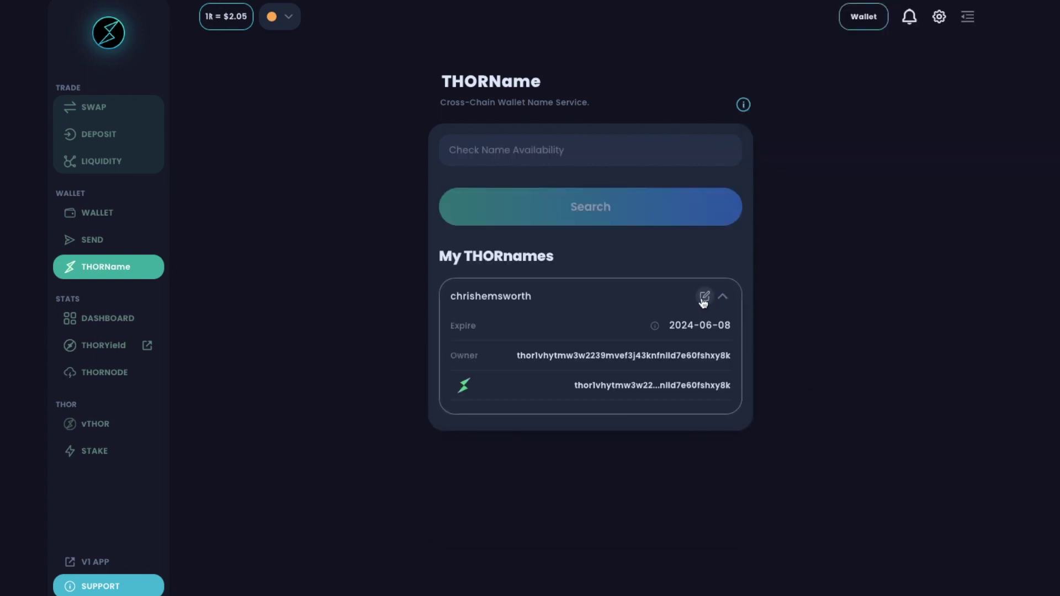
Open chrishemsworth, showing its BNB and THOR addresses, and choose BNB for a new address
{"action": "left_click", "coordinate": [705, 297]}
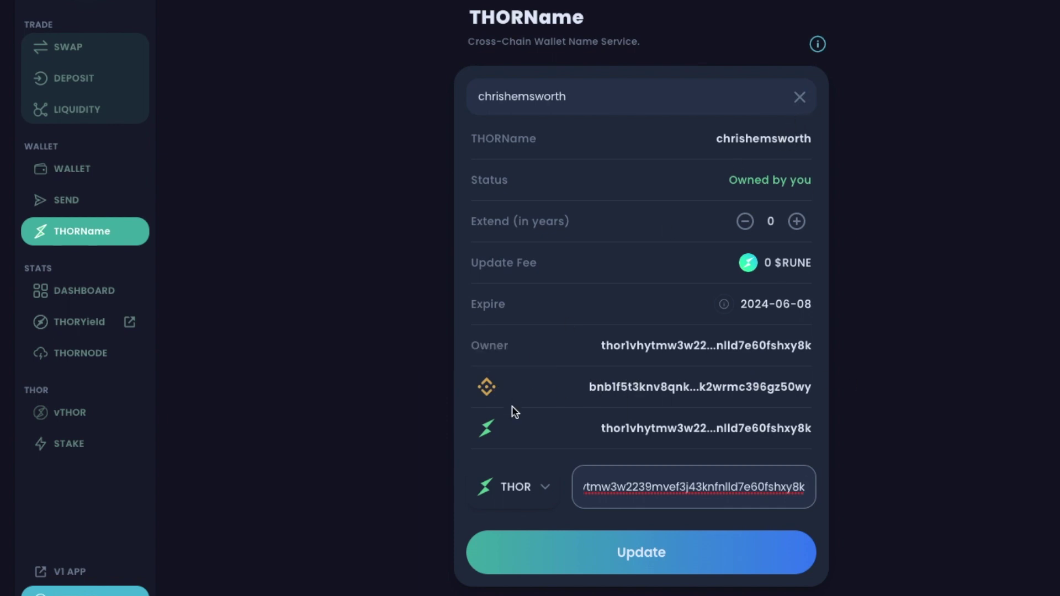
{"action": "left_click", "coordinate": [527, 494]}
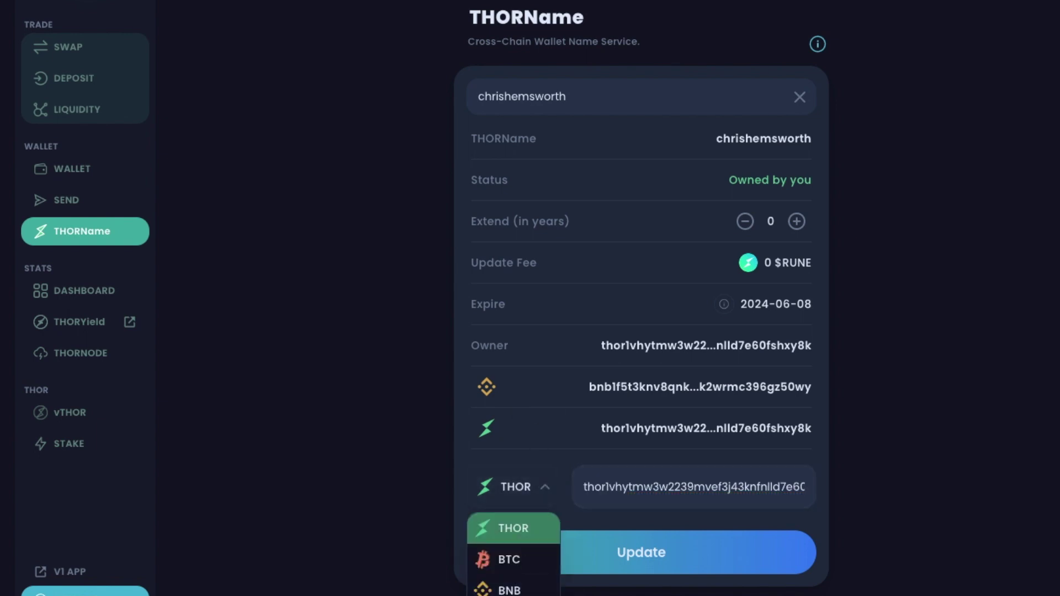
{"action": "scroll", "coordinate": [541, 561], "scroll_direction": "down", "scroll_amount": 1}
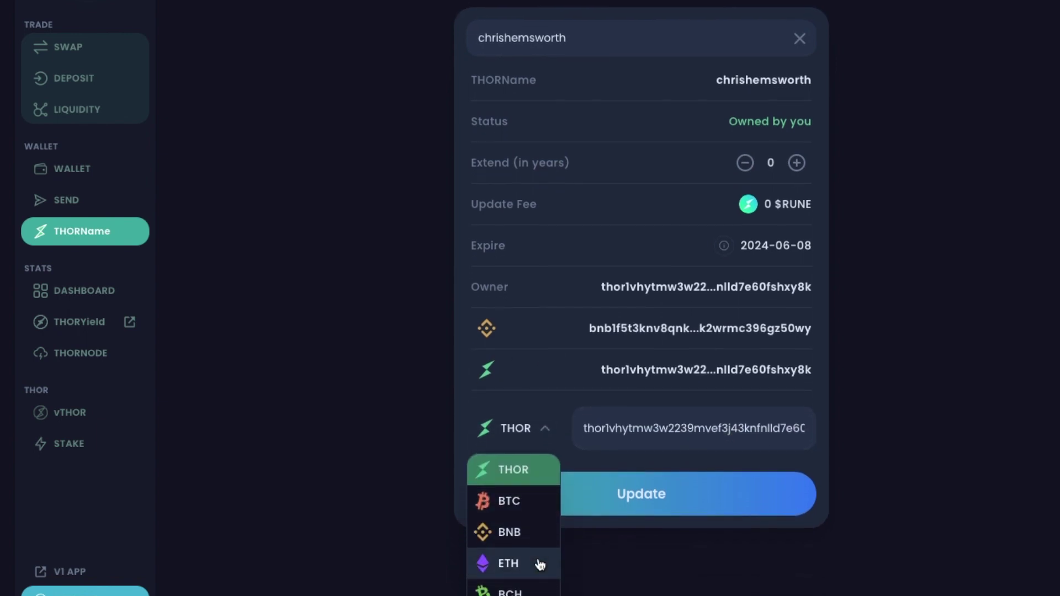
{"action": "scroll", "coordinate": [540, 565], "scroll_direction": "up", "scroll_amount": 1}
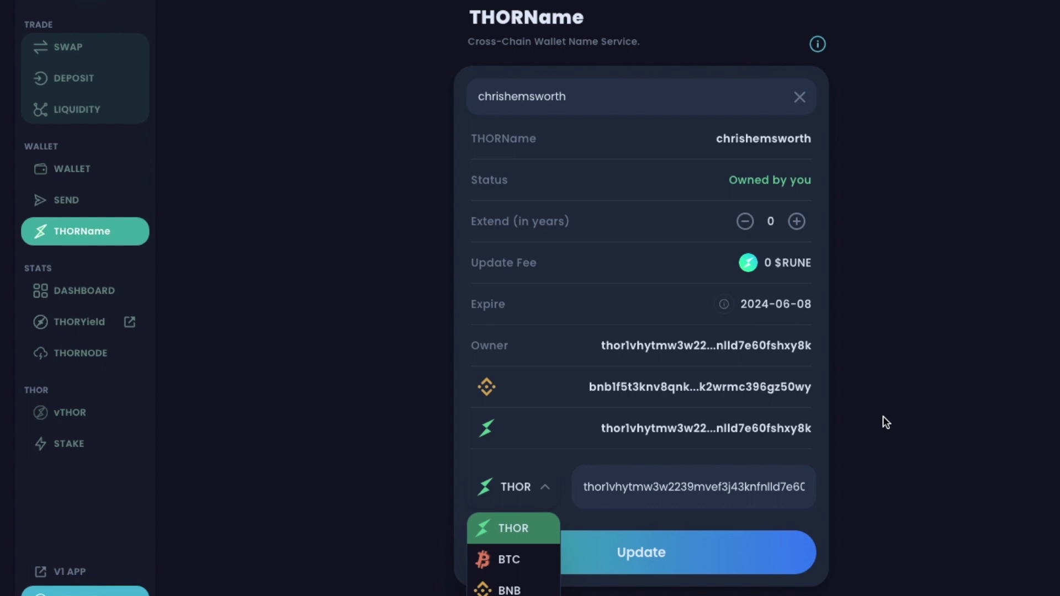
{"action": "left_click", "coordinate": [692, 506]}
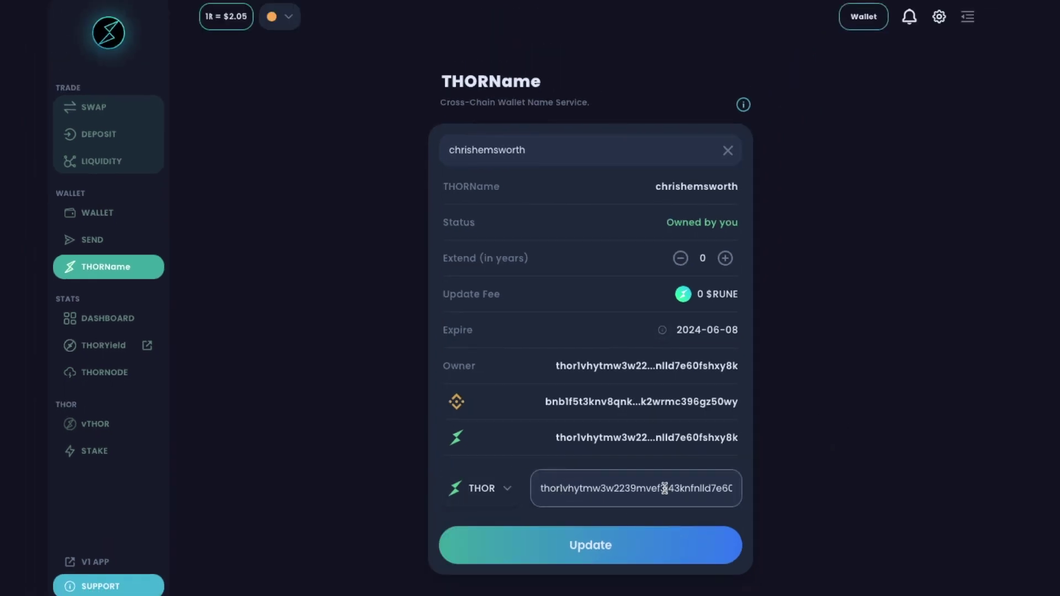
{"action": "left_click", "coordinate": [498, 497]}
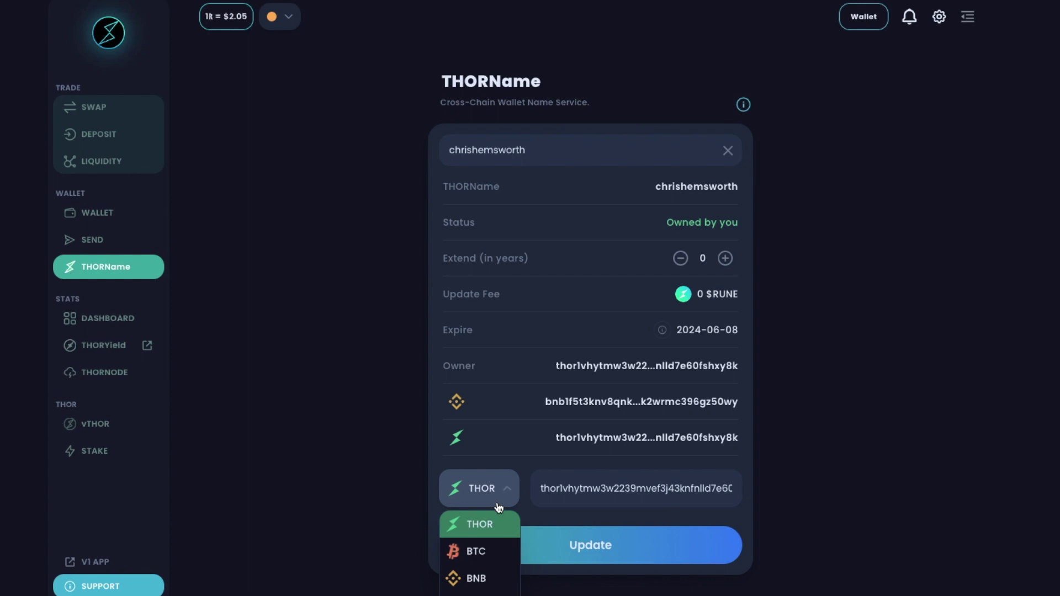
{"action": "left_click", "coordinate": [483, 577]}
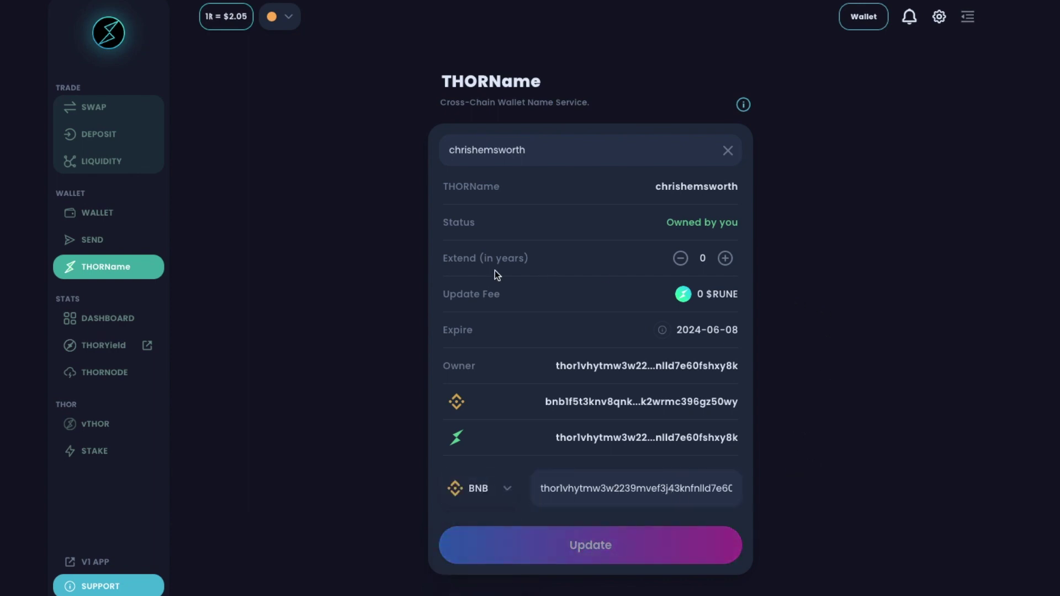
Go to Send and connect XDEFI with the BNB chain selected
{"action": "left_click", "coordinate": [144, 237]}
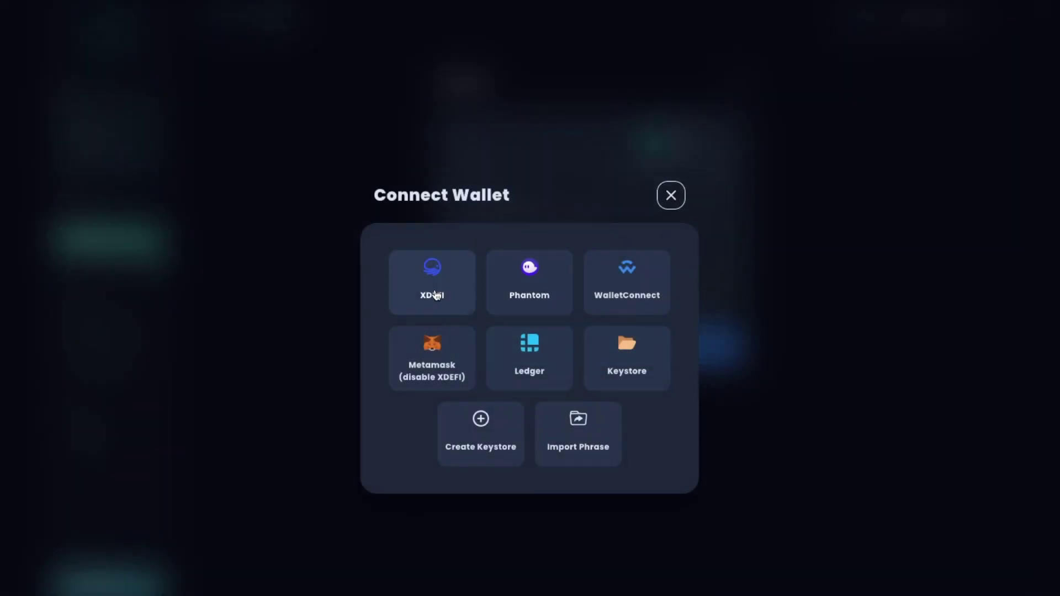
{"action": "left_click", "coordinate": [433, 293]}
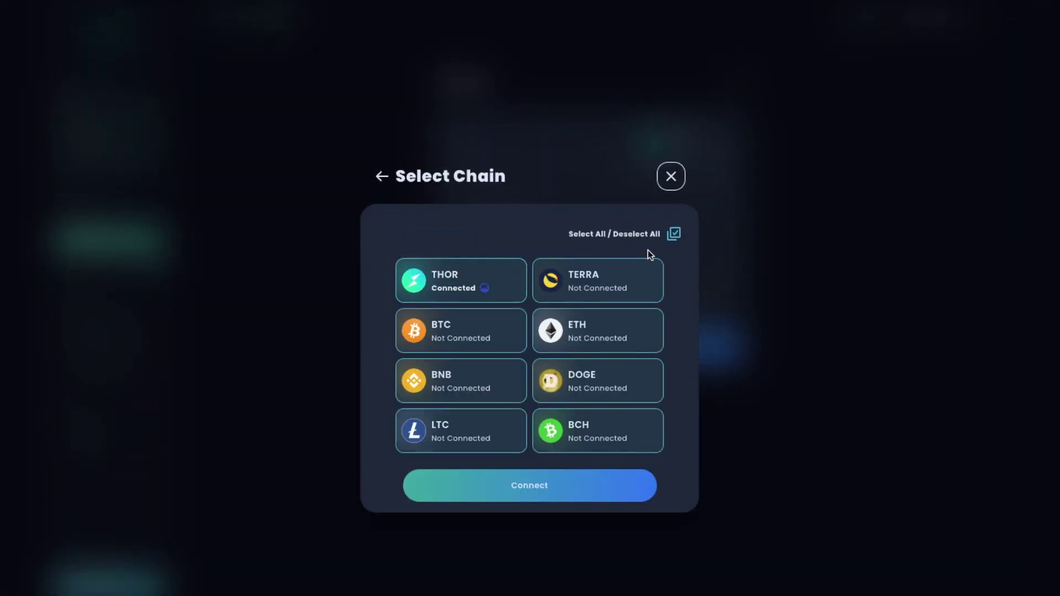
{"action": "left_click", "coordinate": [470, 390]}
{"action": "left_click", "coordinate": [549, 489]}
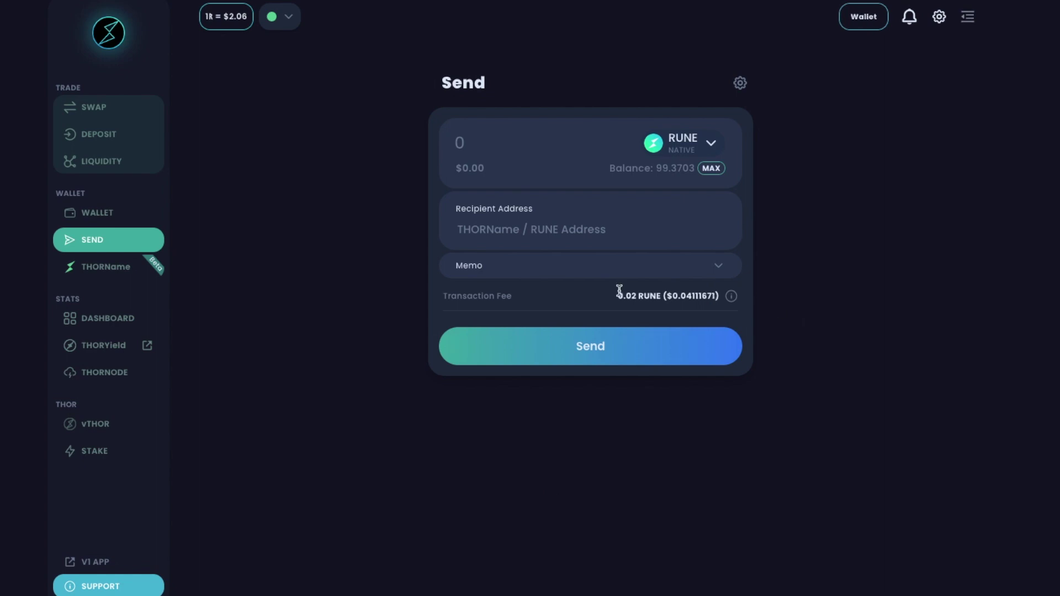
Enter chrishemsworth as the recipient and 1 as the RUNE amount
{"action": "left_click", "coordinate": [495, 232]}
{"action": "type", "text": "chrishemswor"}
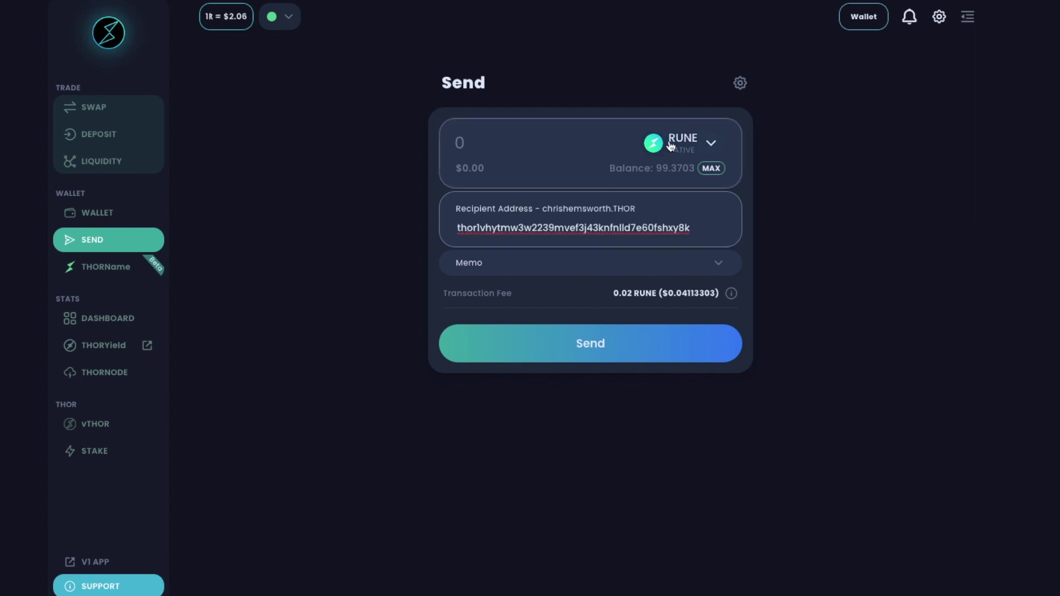
{"action": "left_click", "coordinate": [463, 147]}
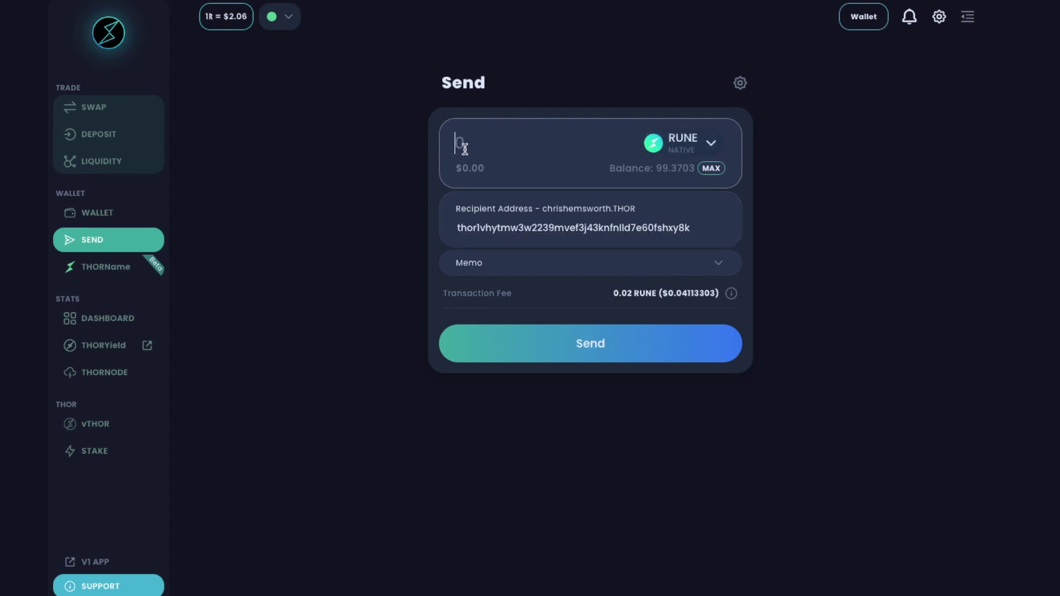
{"action": "type", "text": "1"}
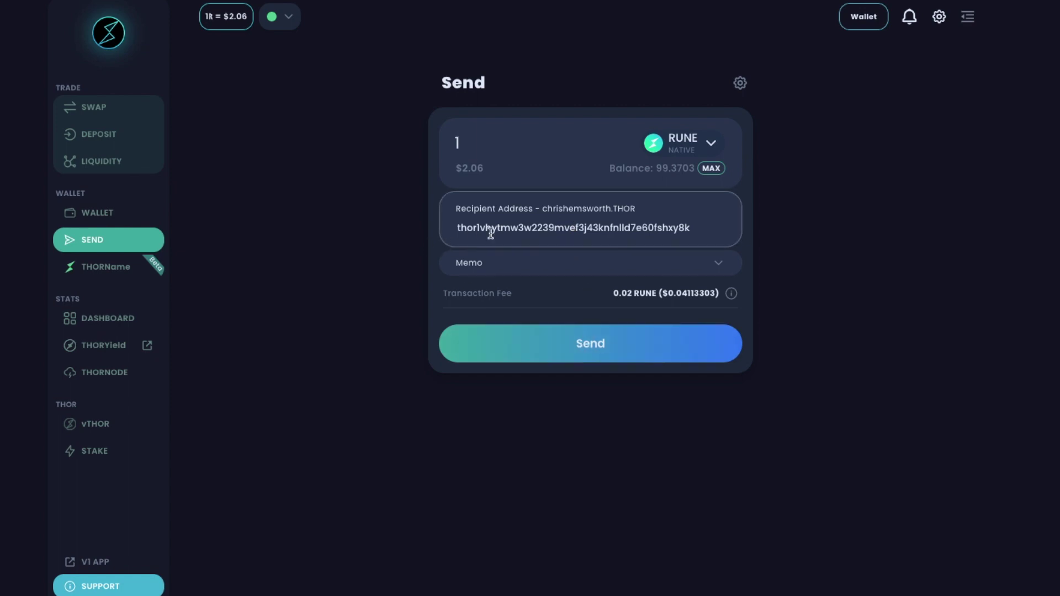
Send and approve the 1 RUNE transfer in XDEFI, then dismiss recent transactions
{"action": "left_click", "coordinate": [579, 343]}
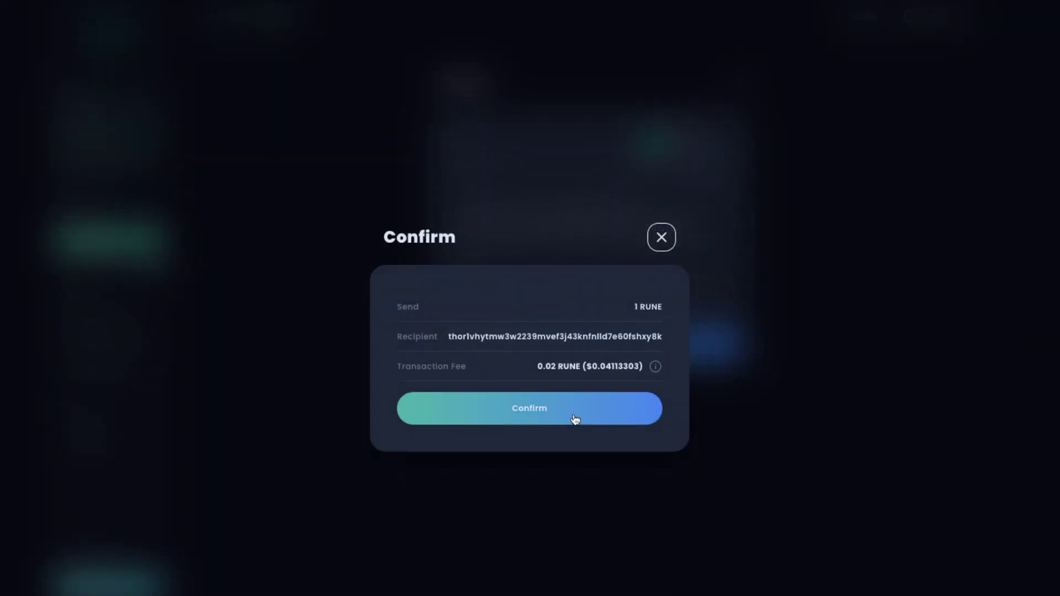
{"action": "left_click", "coordinate": [575, 419]}
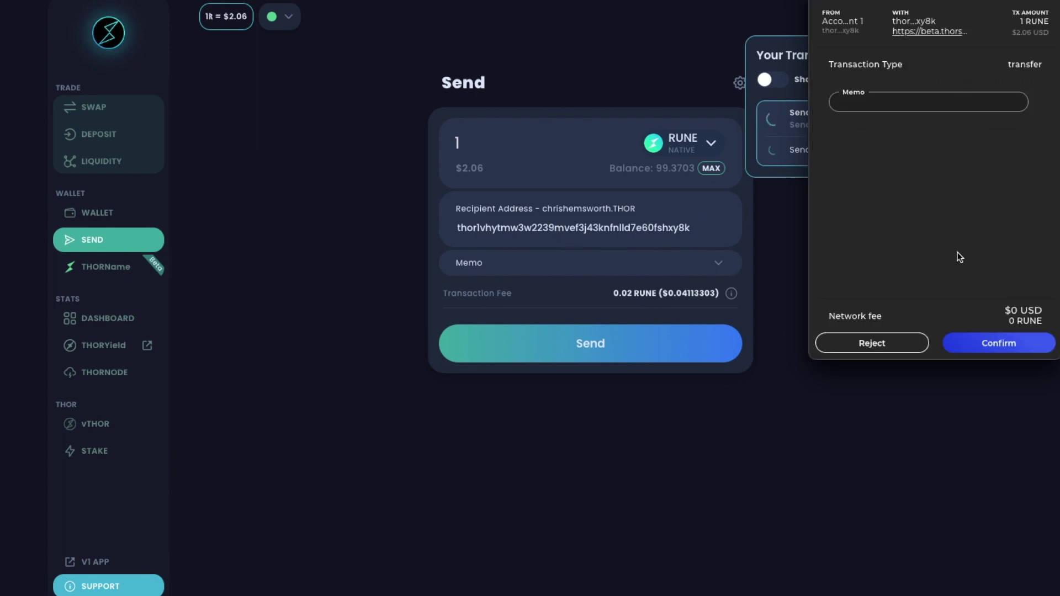
{"action": "left_click", "coordinate": [1004, 347]}
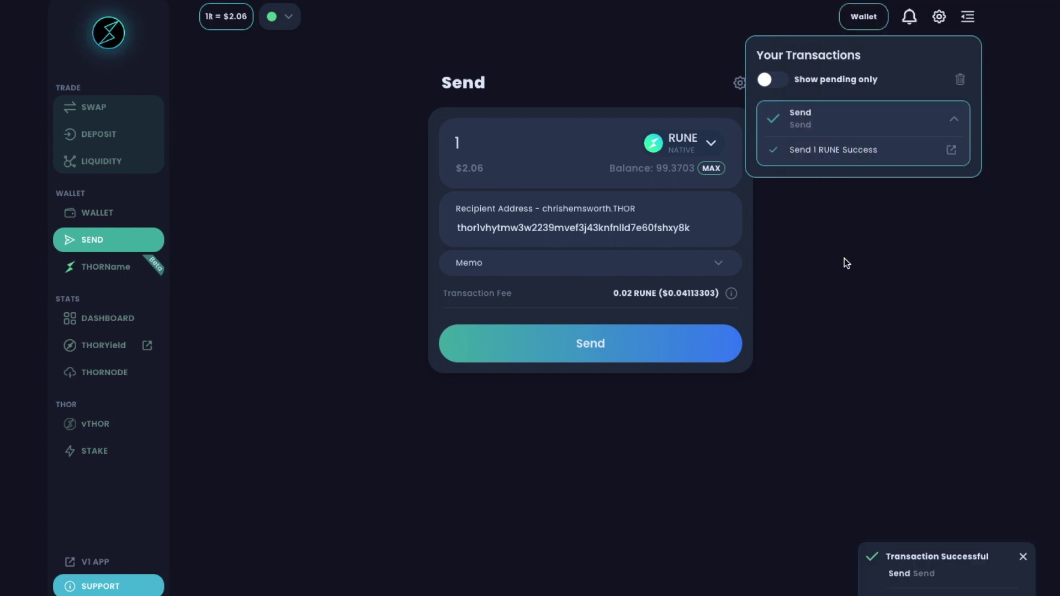
{"action": "left_click", "coordinate": [798, 241]}
{"action": "left_click", "coordinate": [713, 144]}
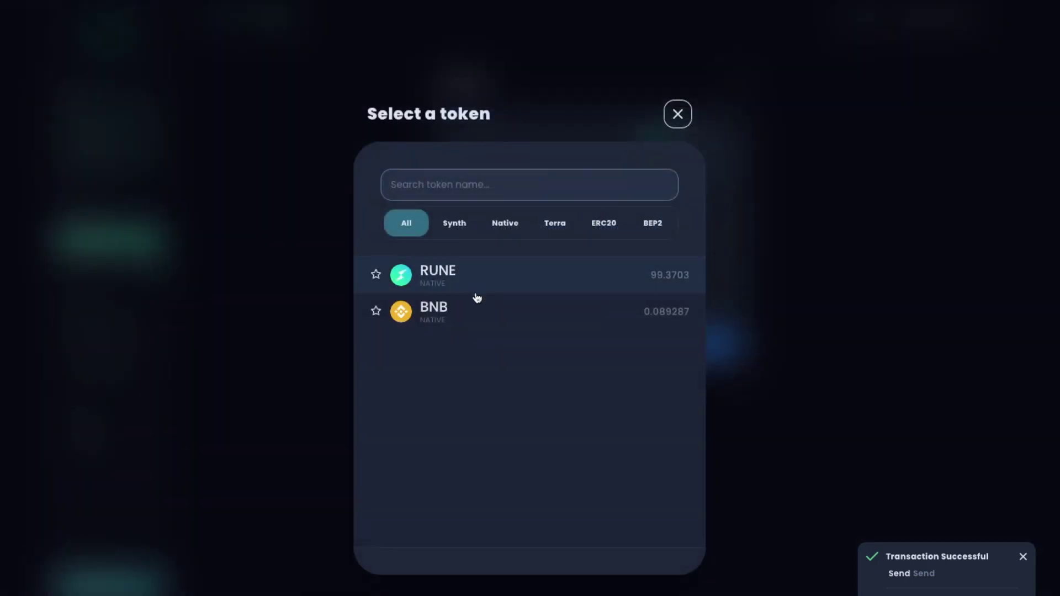
Switch the token to BNB, with chrishemsworth as recipient and 0.01 as the amount
{"action": "left_click", "coordinate": [514, 320]}
{"action": "left_click", "coordinate": [541, 227]}
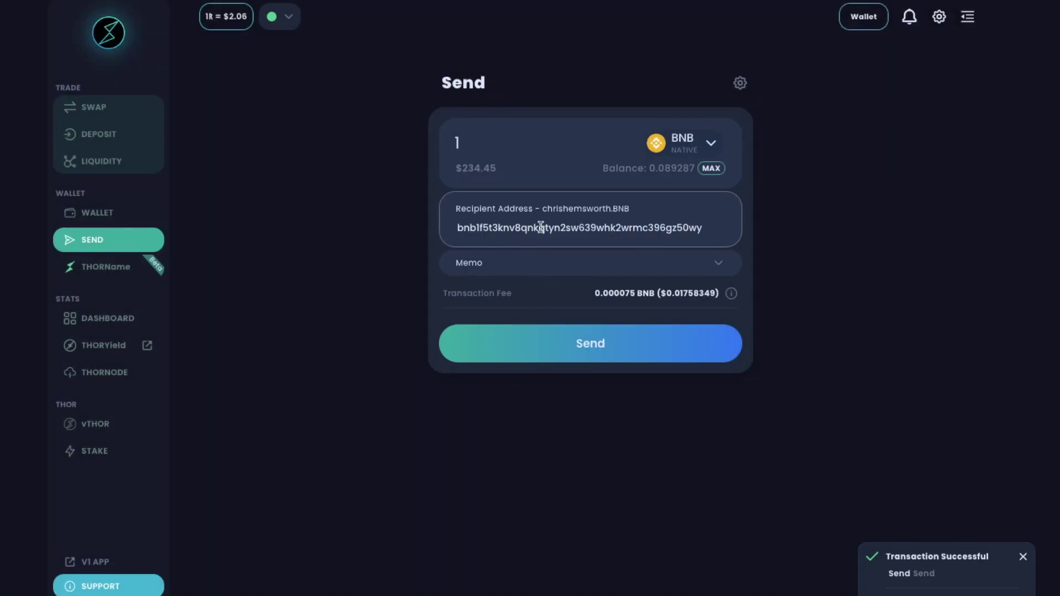
{"action": "key", "text": "ctrl+a"}
{"action": "key", "text": "BackSpace"}
{"action": "type", "text": "ch"}
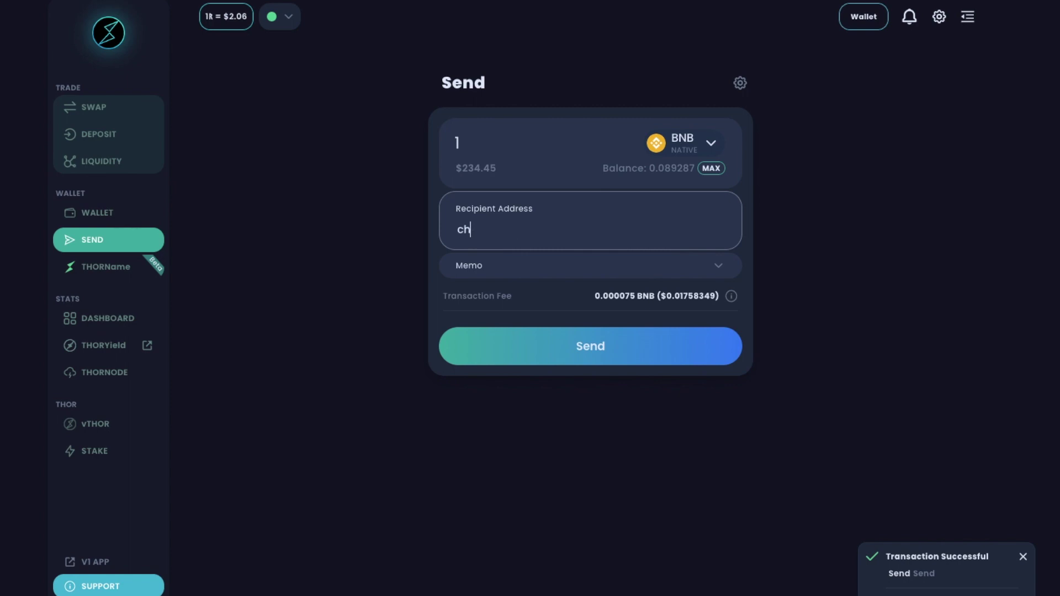
{"action": "type", "text": "rishemswort"}
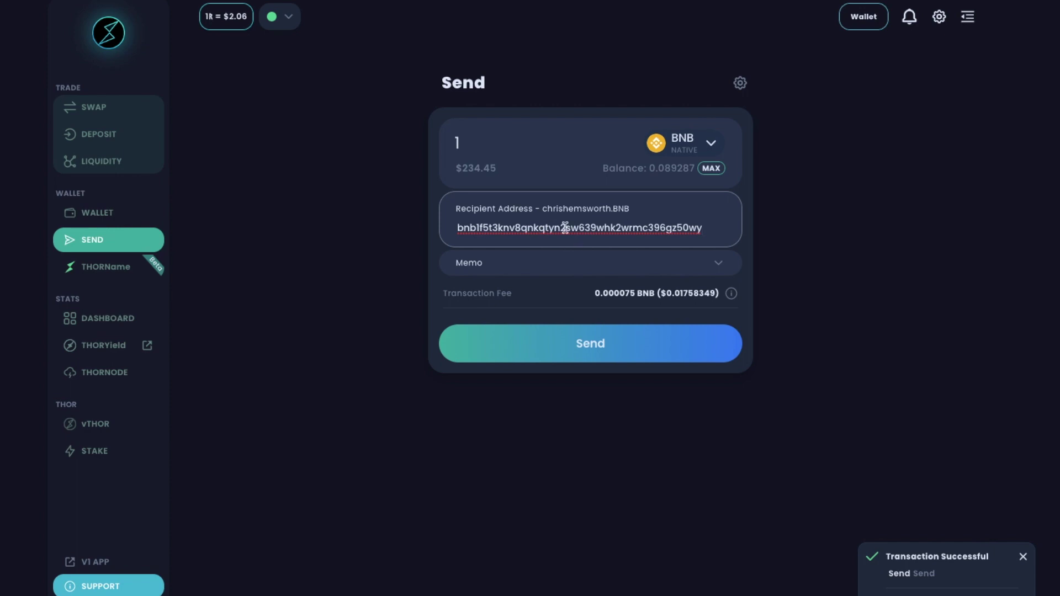
{"action": "left_click", "coordinate": [497, 143]}
{"action": "key", "text": "BackSpace"}
{"action": "type", "text": "0.01"}
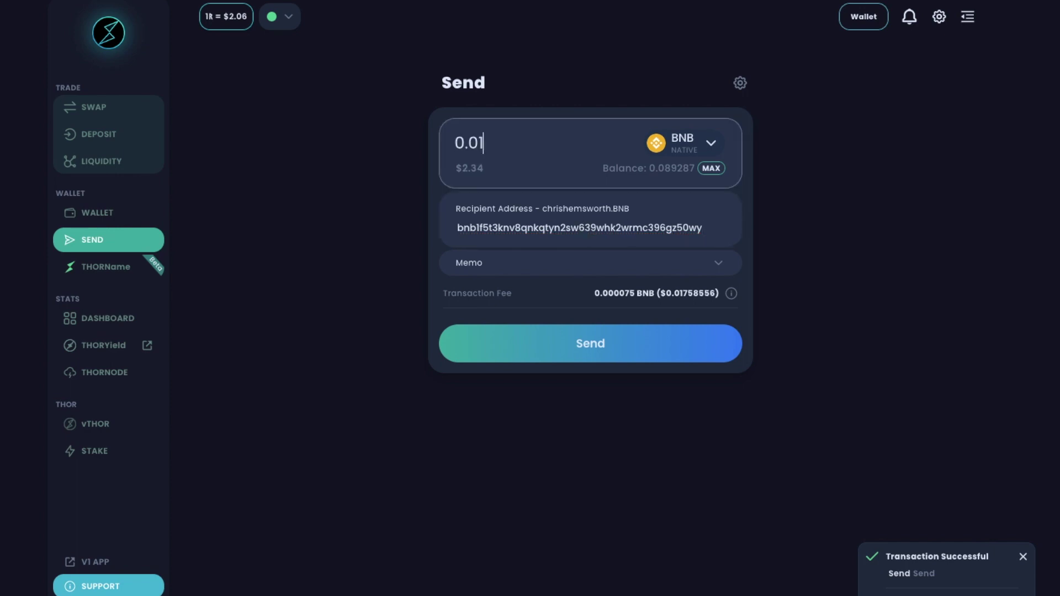
Send and approve the 0.01 BNB transfer in XDEFI, then close recent transactions
{"action": "left_click", "coordinate": [587, 346]}
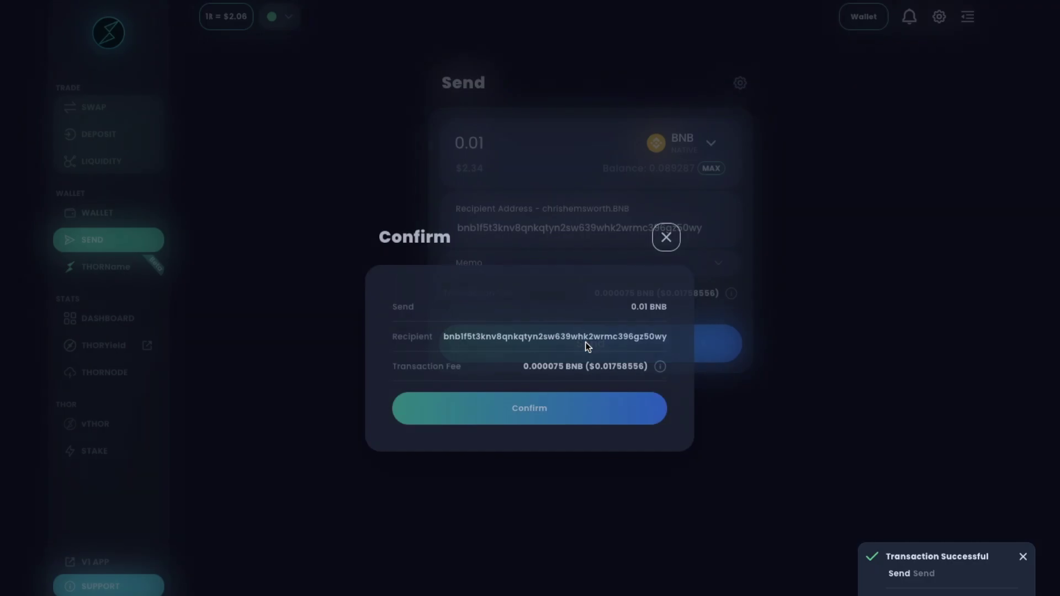
{"action": "left_click", "coordinate": [522, 408]}
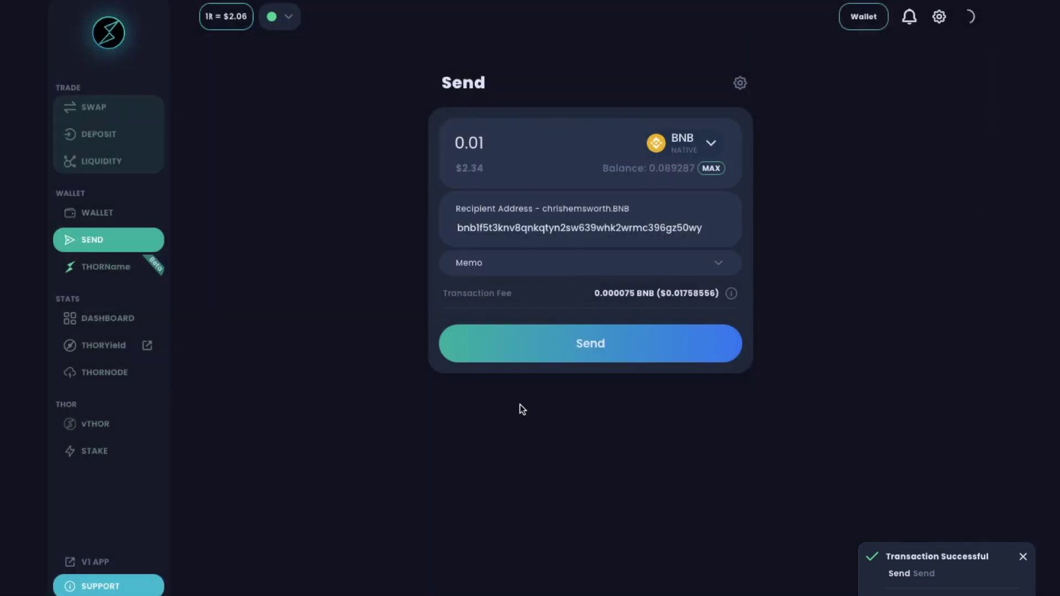
{"action": "left_click", "coordinate": [996, 353]}
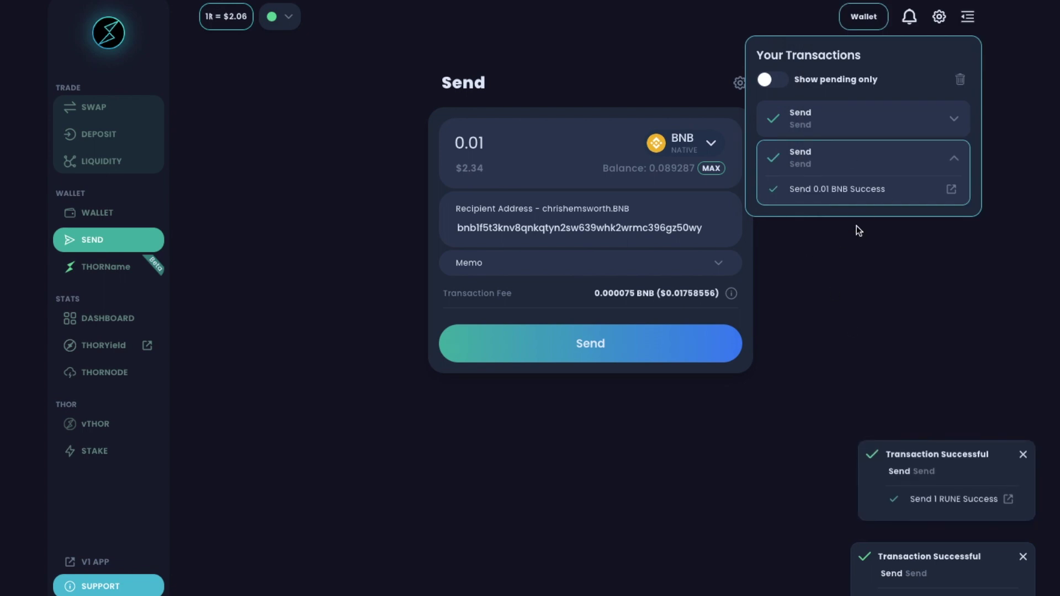
{"action": "left_click", "coordinate": [802, 256]}
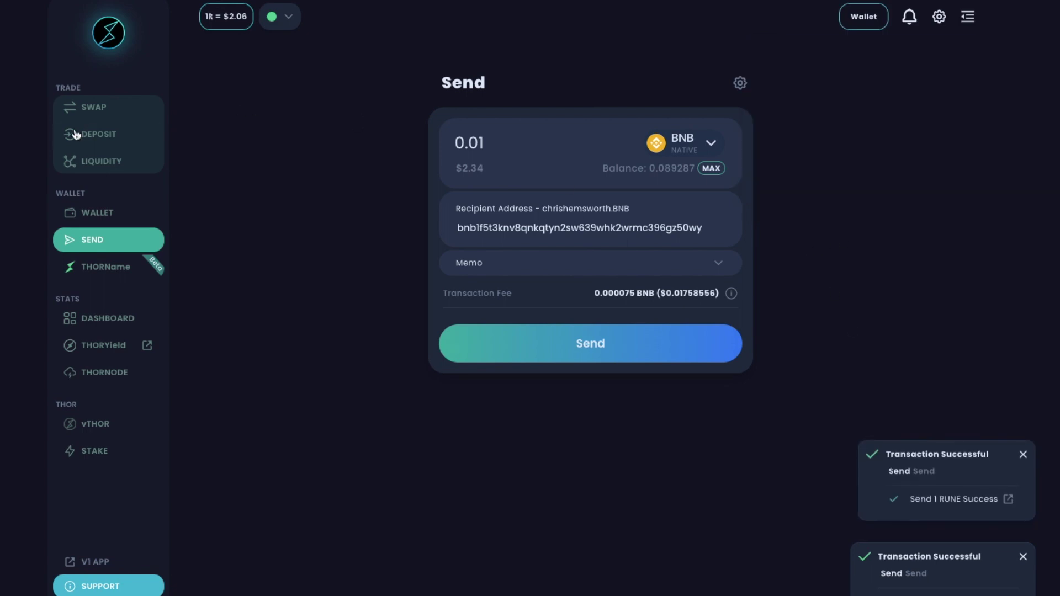
Flip the swap to sell RUNE for BTC and copy the wallet's Bitcoin address to the clipboard
{"action": "left_click", "coordinate": [106, 108]}
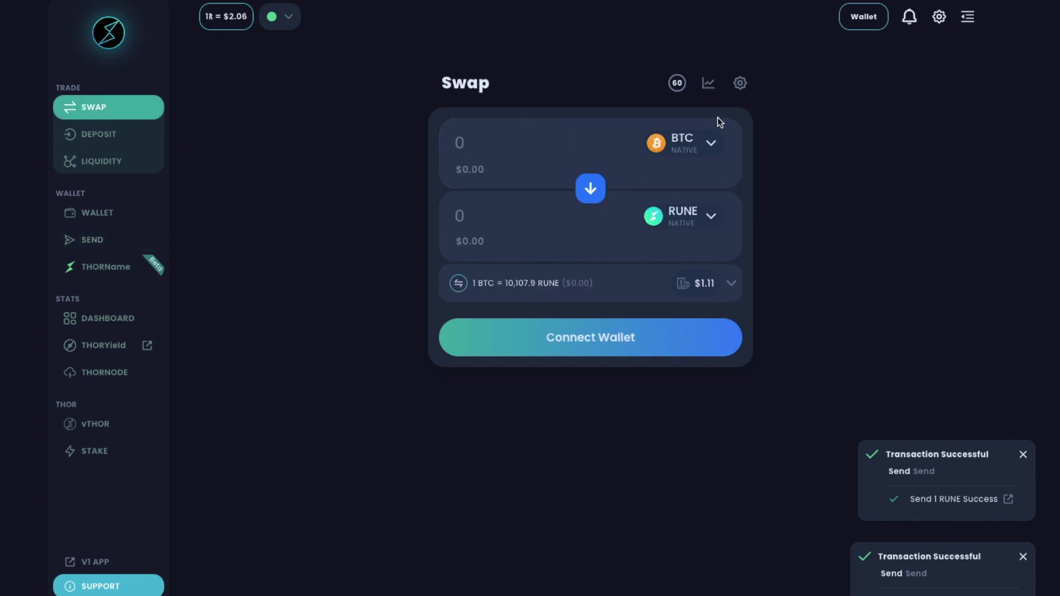
{"action": "left_click", "coordinate": [587, 194]}
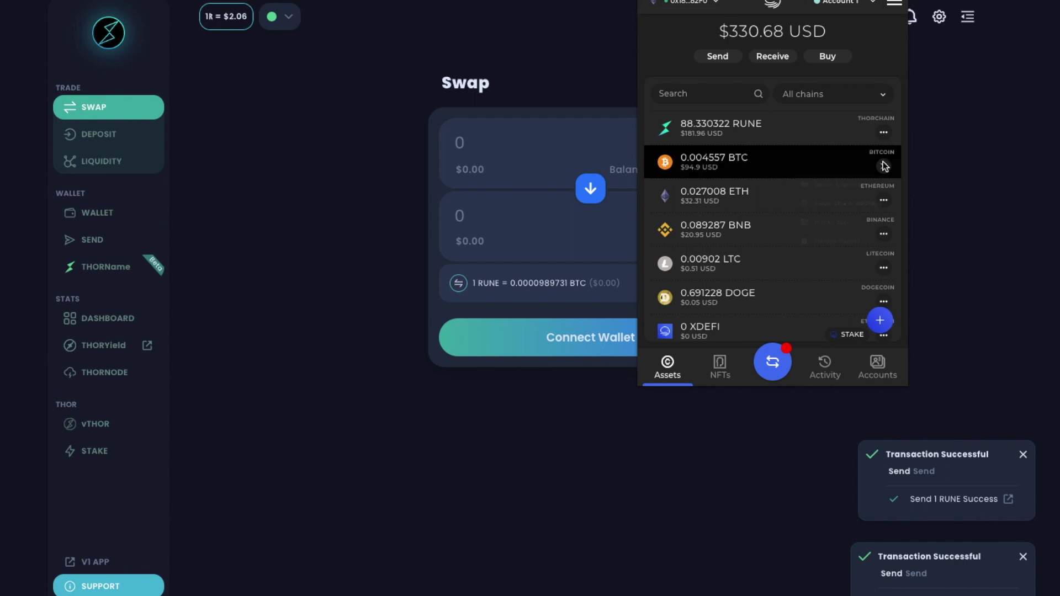
{"action": "left_click", "coordinate": [883, 167]}
{"action": "left_click", "coordinate": [824, 223]}
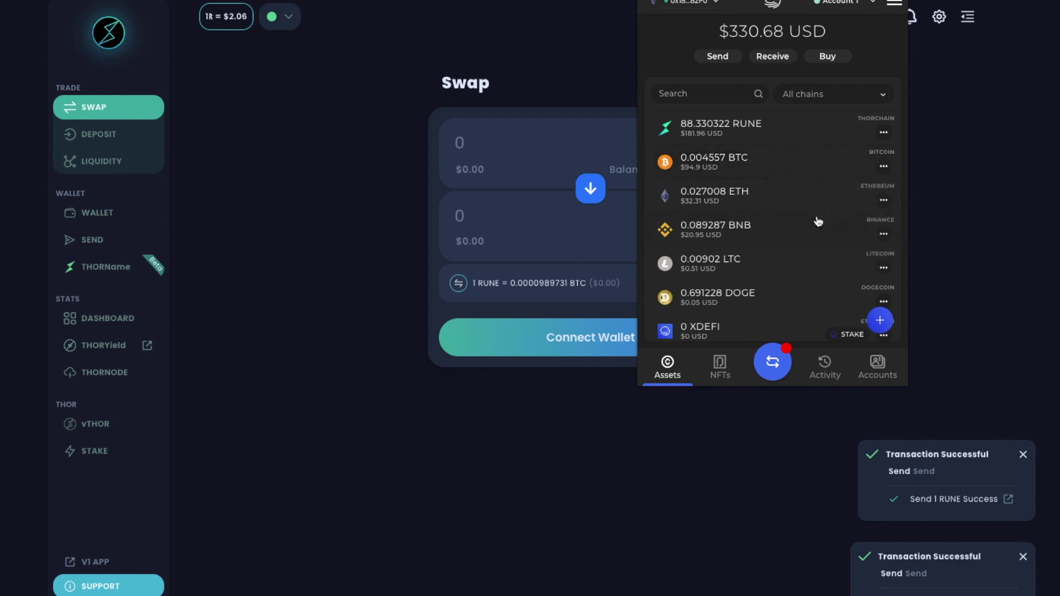
{"action": "left_click", "coordinate": [263, 192]}
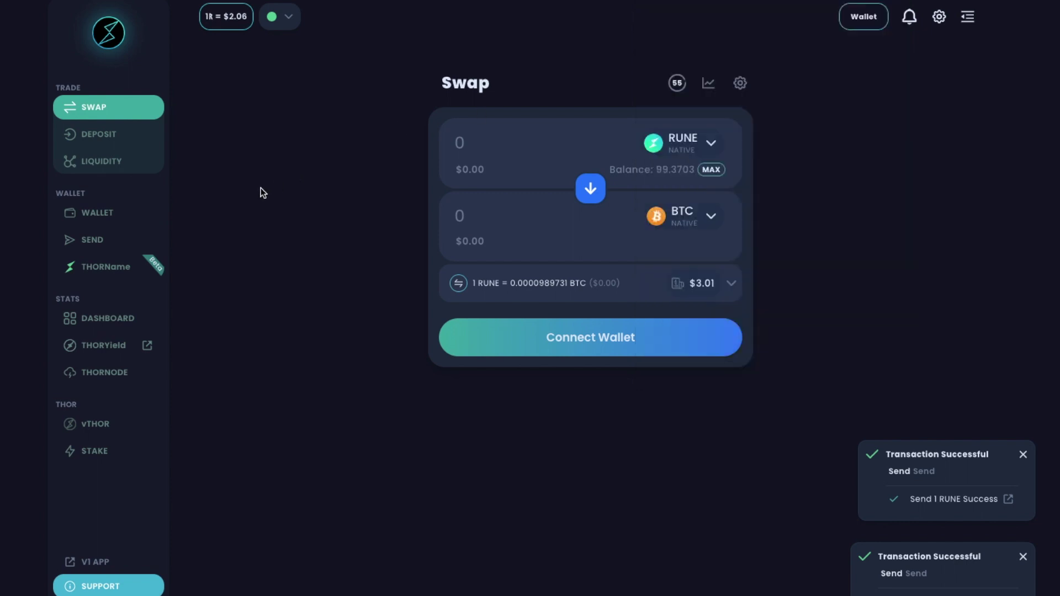
{"action": "left_click", "coordinate": [105, 268]}
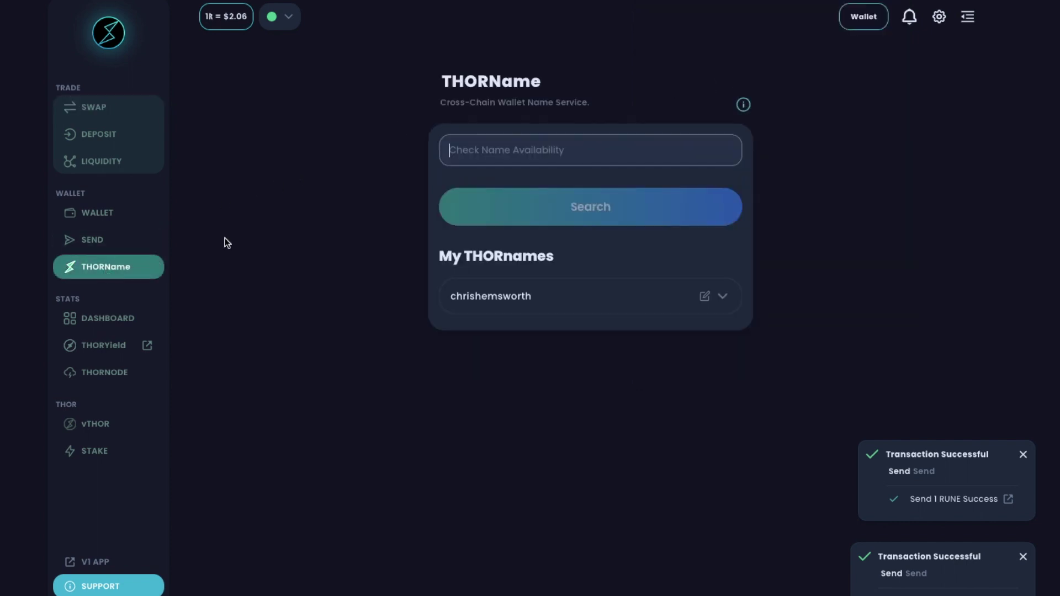
Replace chrishemsworth's BTC address with the copied Bitcoin address and approve the update in XDEFI
{"action": "left_click", "coordinate": [708, 305]}
{"action": "left_click", "coordinate": [497, 493]}
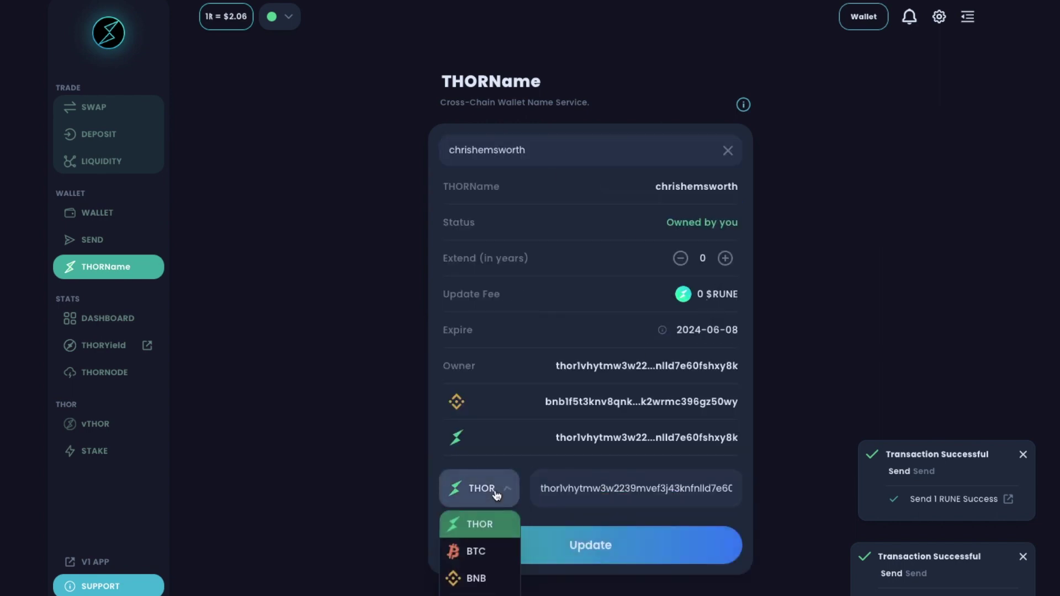
{"action": "left_click", "coordinate": [478, 530]}
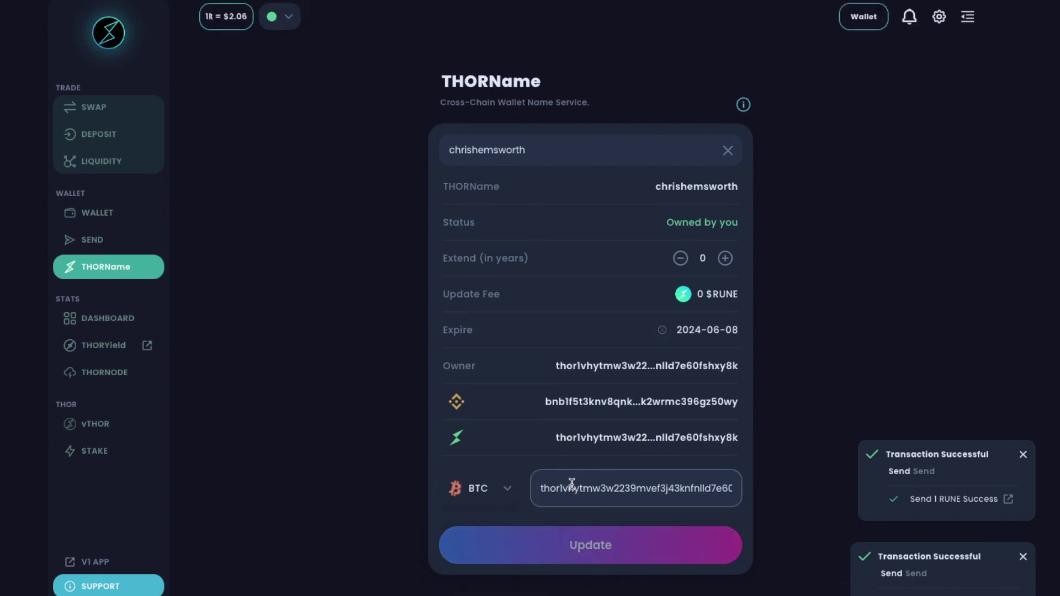
{"action": "double_click", "coordinate": [573, 484]}
{"action": "key", "text": "ctrl+v"}
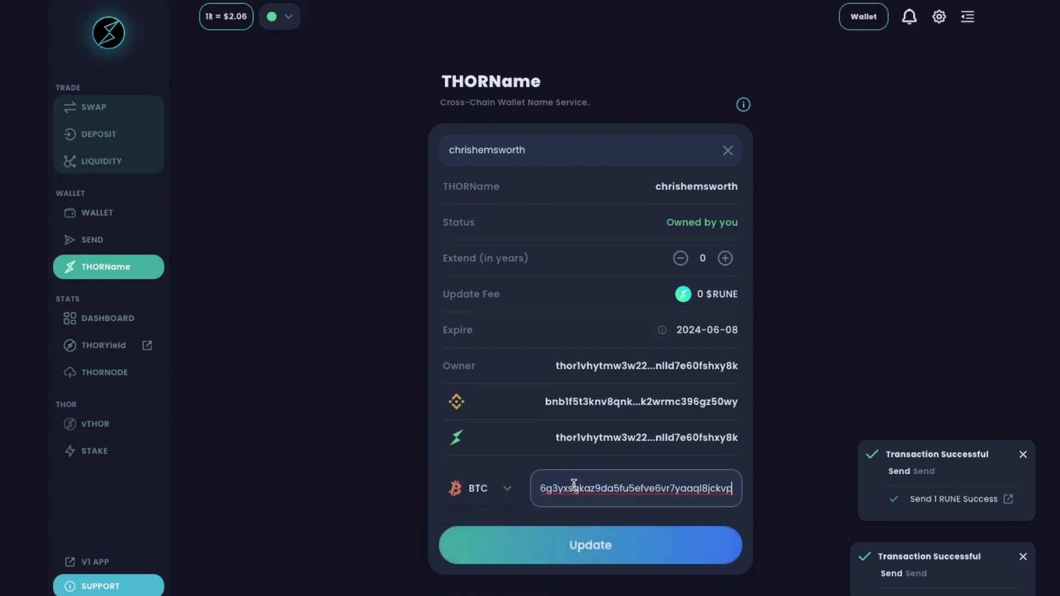
{"action": "left_click", "coordinate": [617, 547]}
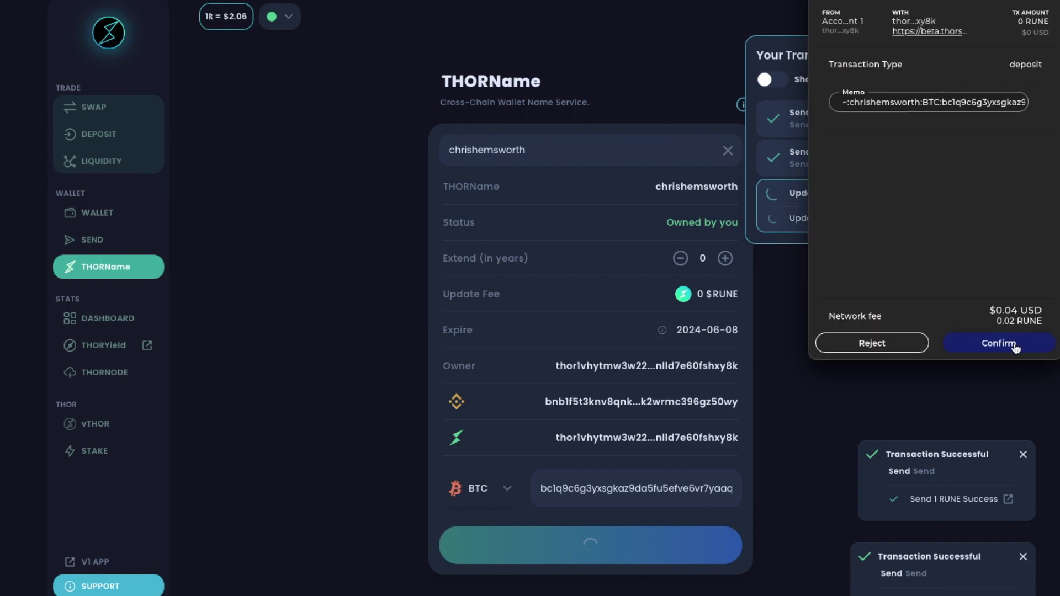
{"action": "left_click", "coordinate": [1014, 348]}
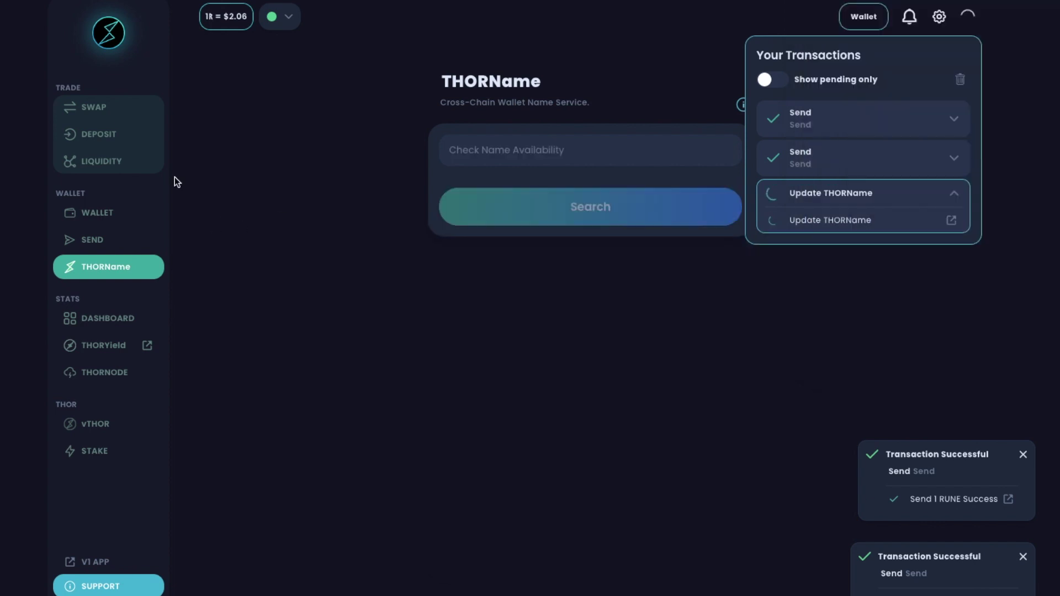
Set up a swap selling 19 RUNE for BTC
{"action": "left_click", "coordinate": [93, 107]}
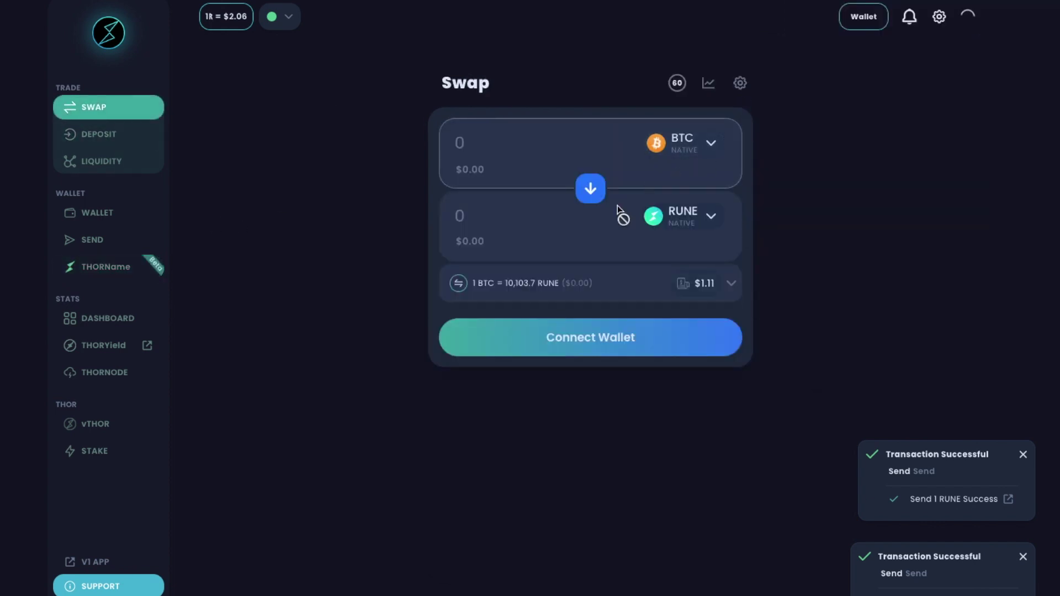
{"action": "left_click", "coordinate": [591, 188]}
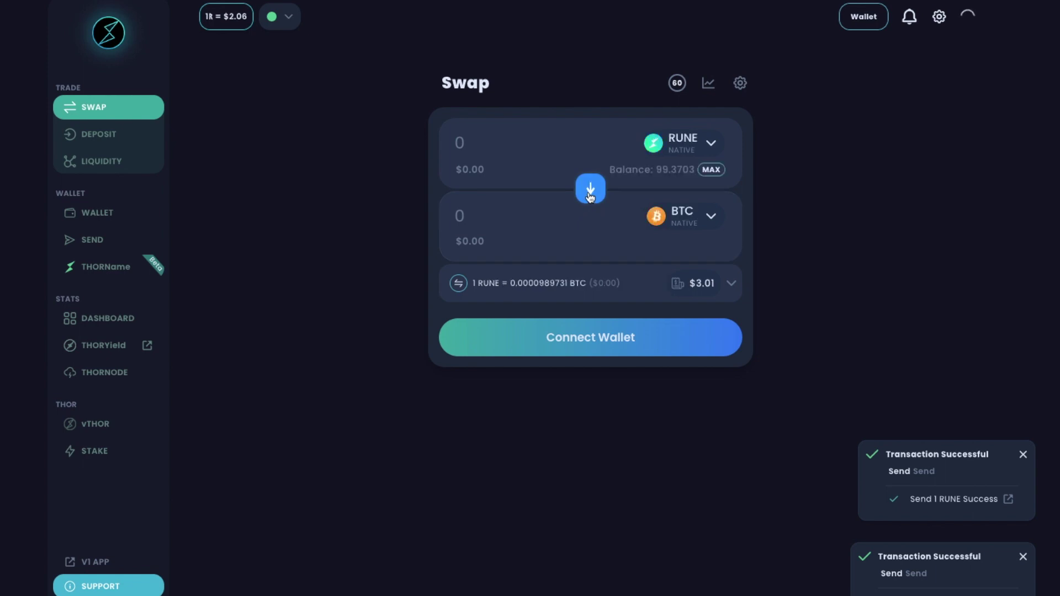
{"action": "left_click", "coordinate": [466, 146]}
{"action": "type", "text": "19"}
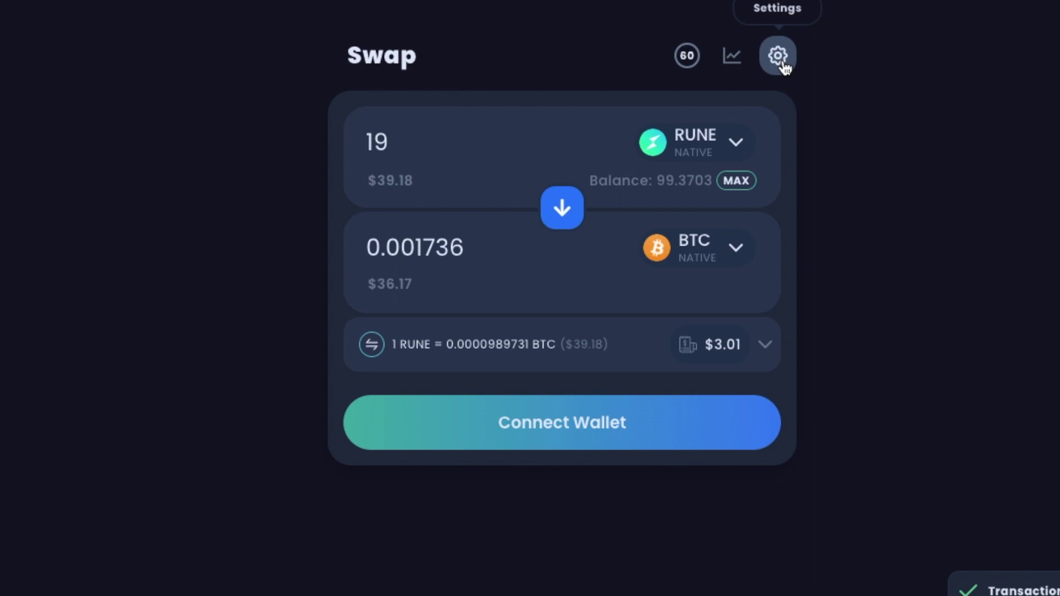
Enable a custom recipient and set it to the THORName chrishemsworth
{"action": "left_click", "coordinate": [783, 65]}
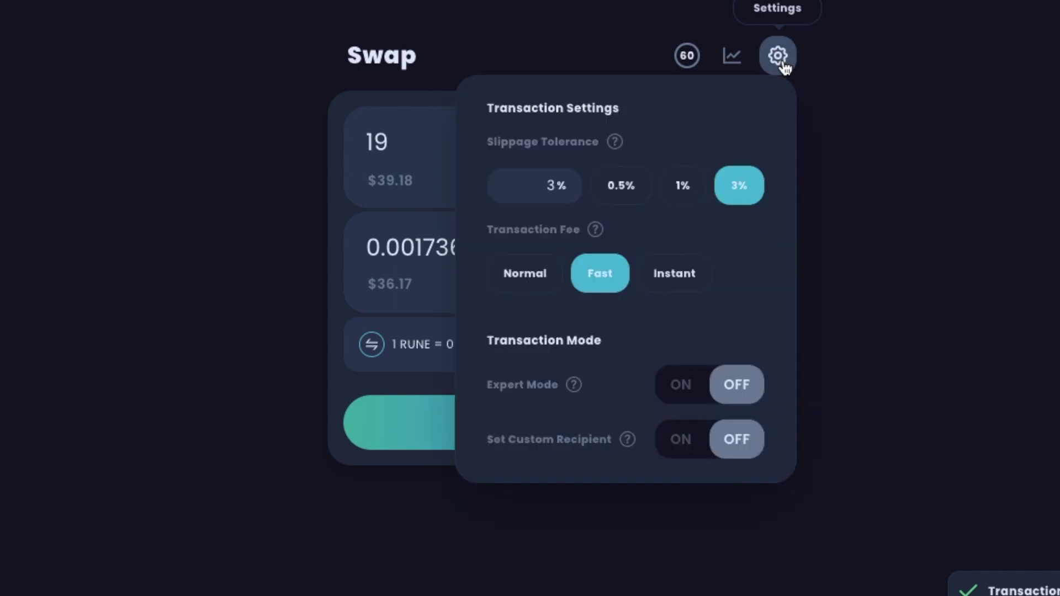
{"action": "left_click", "coordinate": [703, 449]}
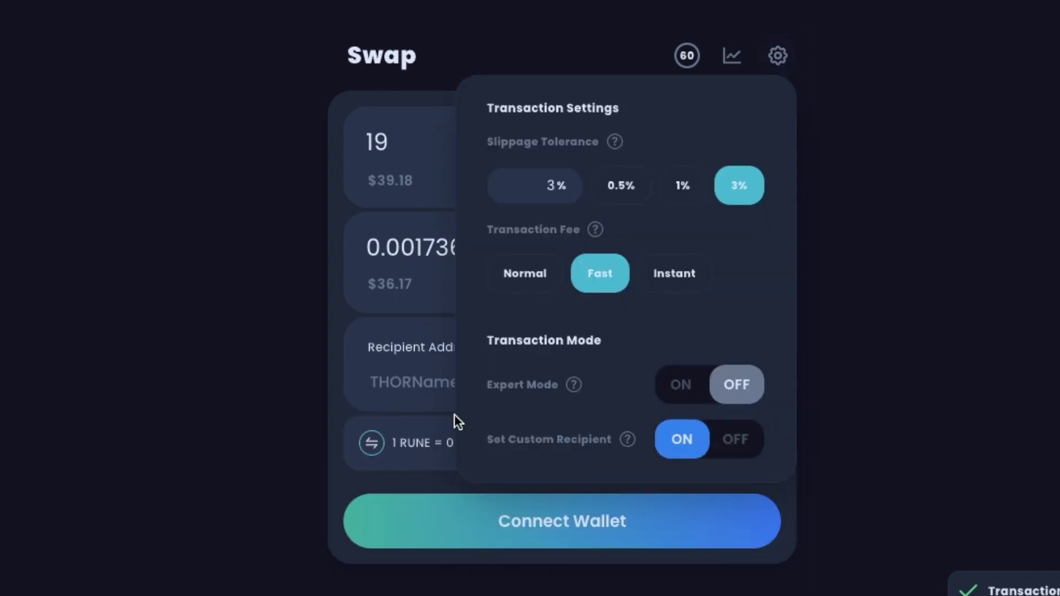
{"action": "left_click", "coordinate": [353, 366]}
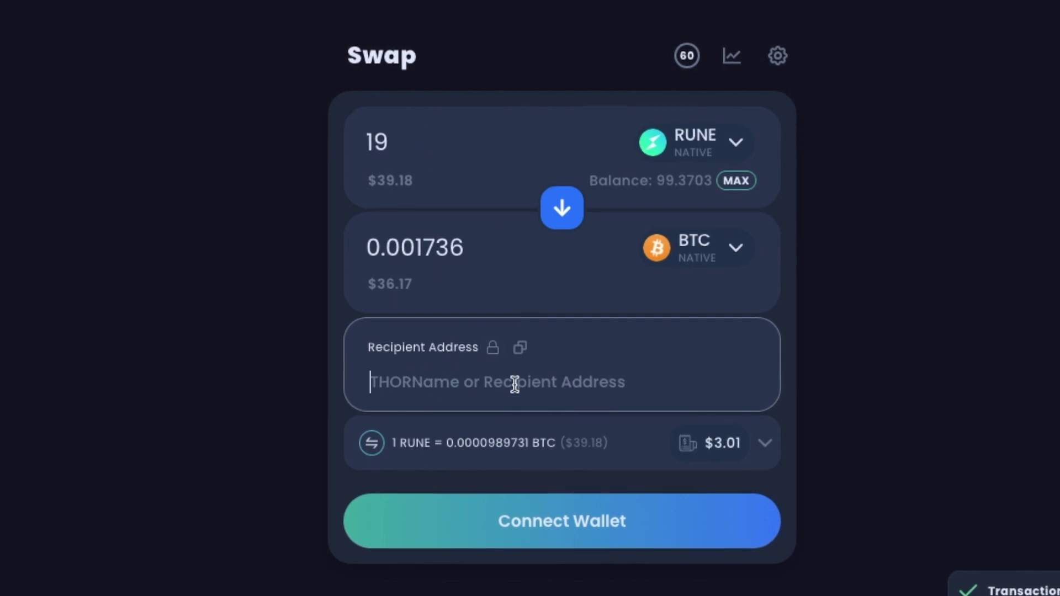
{"action": "type", "text": "chrishemsw"}
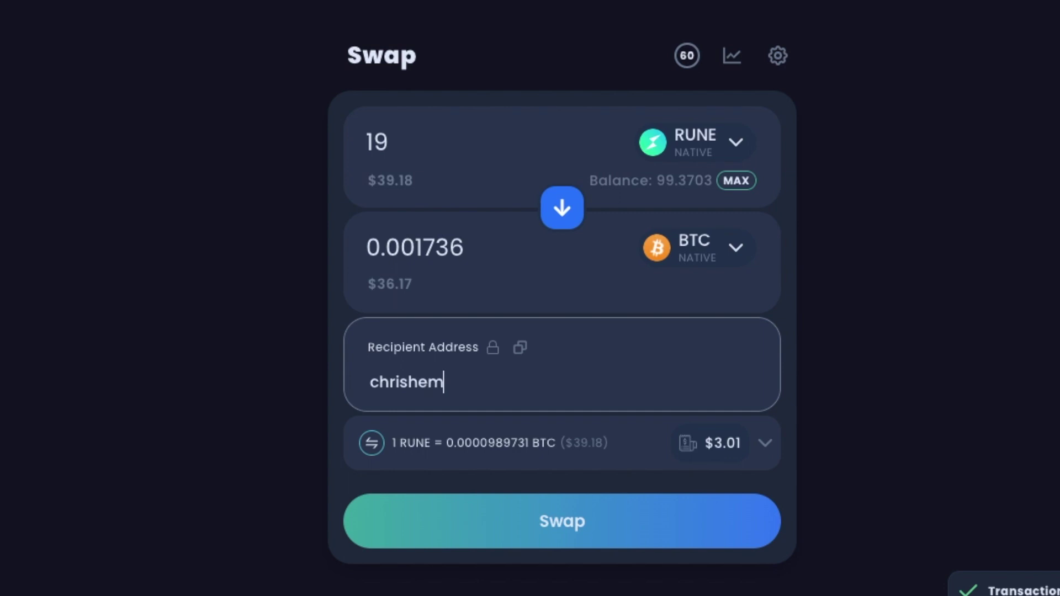
{"action": "type", "text": "orth"}
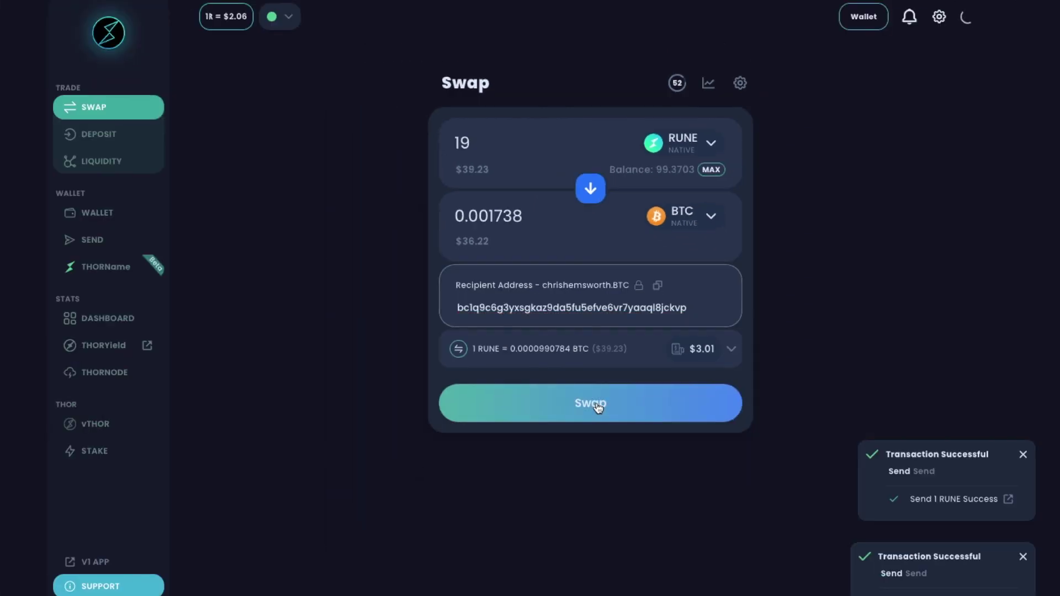
Confirm the 19 RUNE to BTC swap and approve it in the wallet
{"action": "left_click", "coordinate": [597, 405]}
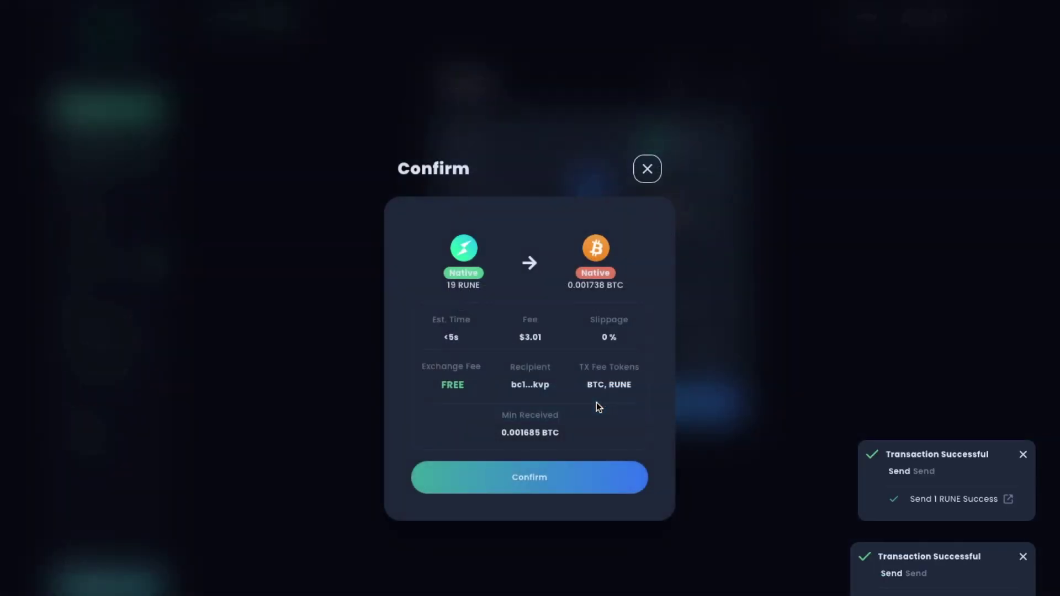
{"action": "left_click", "coordinate": [558, 475]}
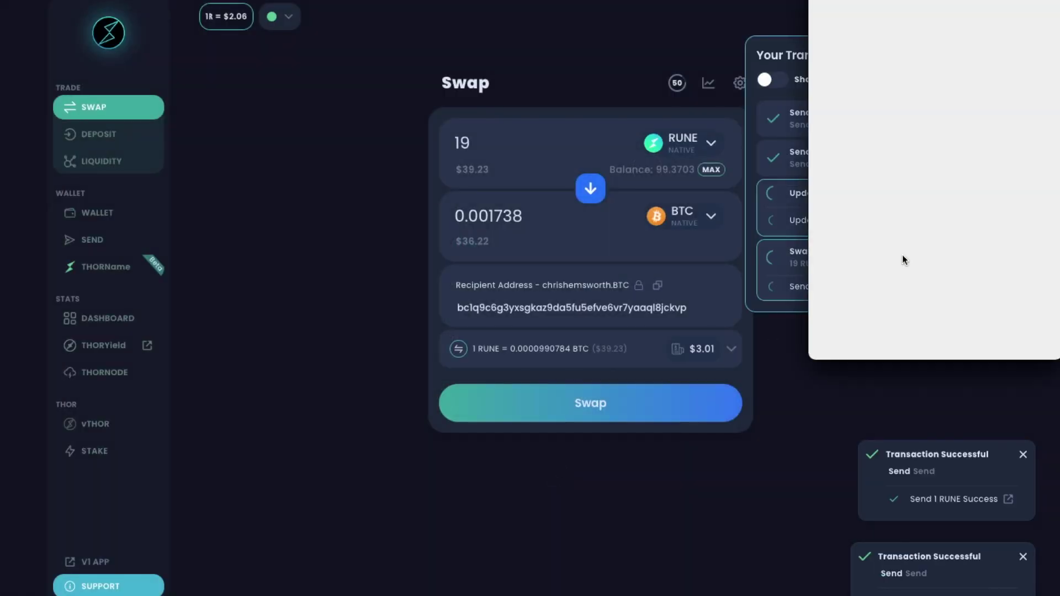
{"action": "left_click", "coordinate": [1023, 339]}
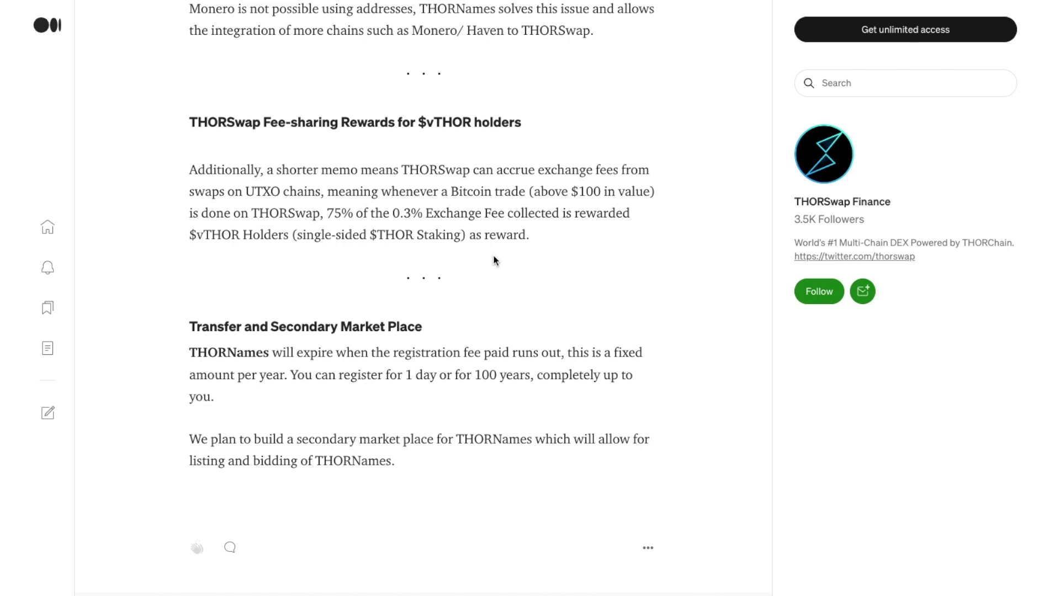
Scroll up and back down through the Medium THORNames article's registration and management sections
{"action": "scroll", "coordinate": [494, 260], "scroll_direction": "up", "scroll_amount": 20}
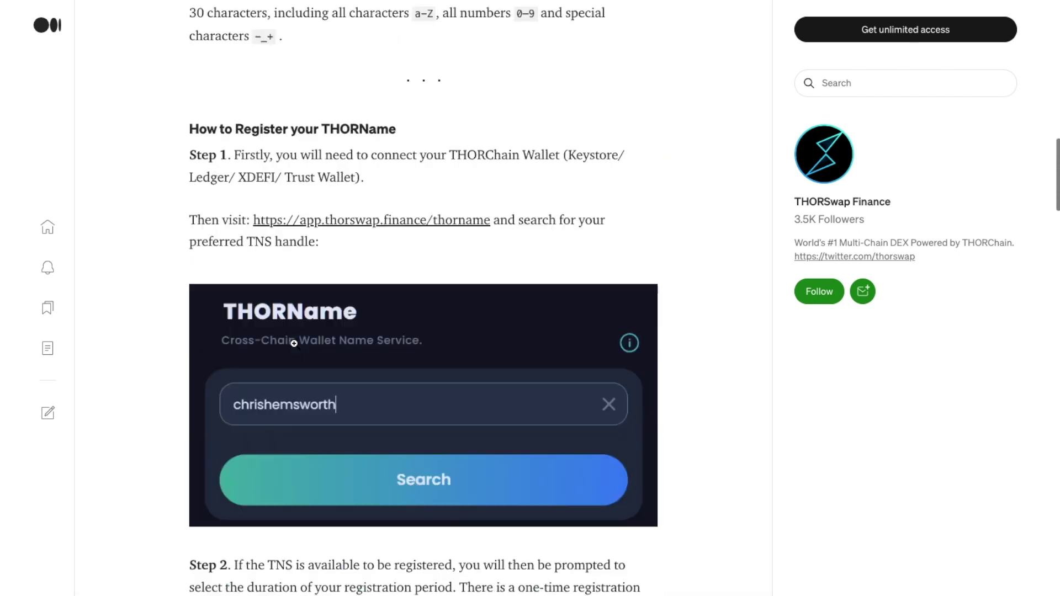
{"action": "scroll", "coordinate": [294, 344], "scroll_direction": "up", "scroll_amount": 8}
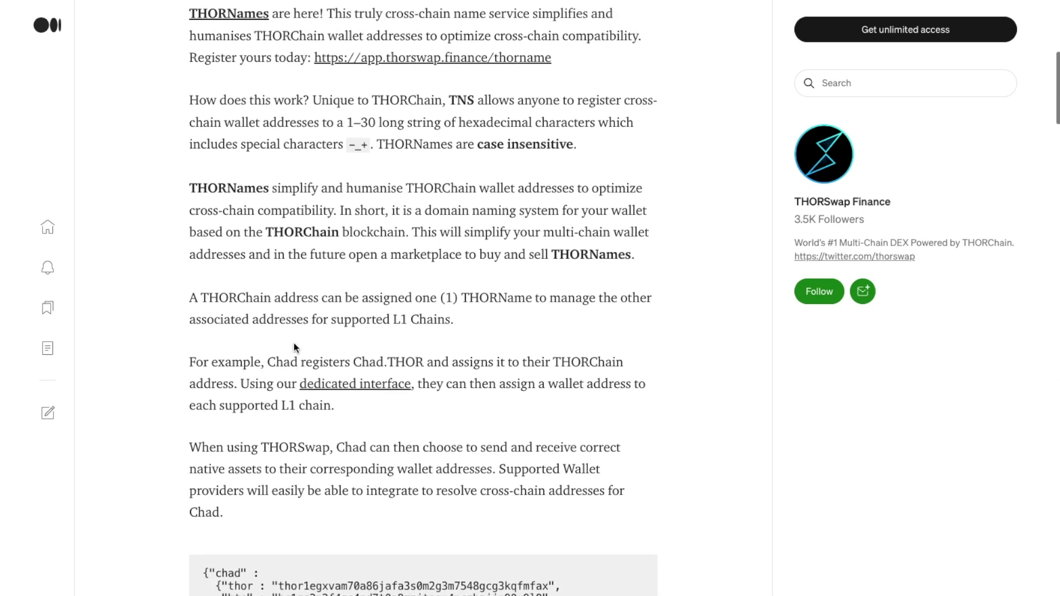
{"action": "scroll", "coordinate": [294, 347], "scroll_direction": "up", "scroll_amount": 1}
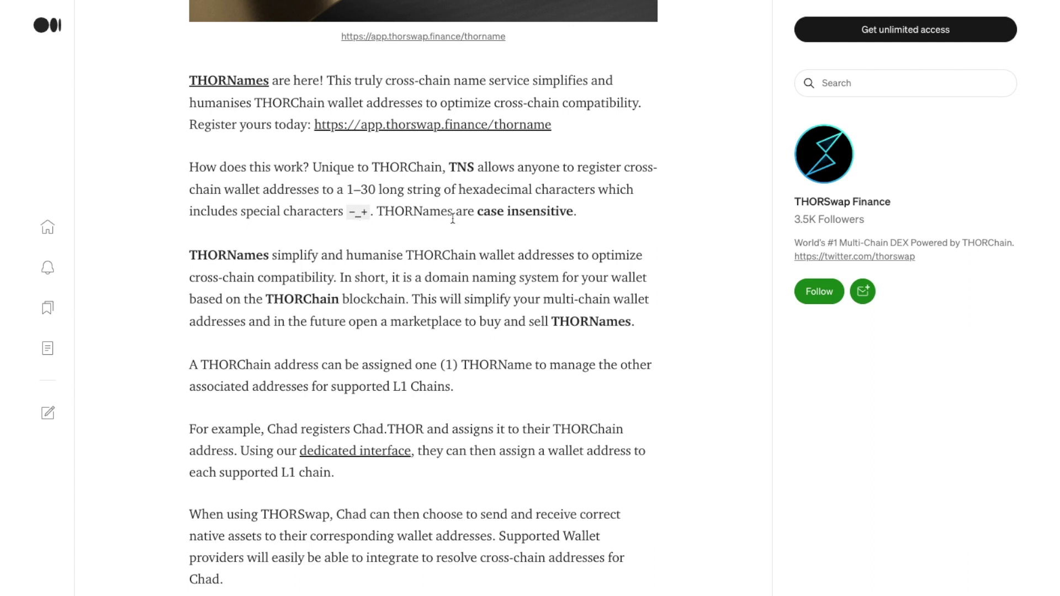
{"action": "scroll", "coordinate": [569, 301], "scroll_direction": "down", "scroll_amount": 15}
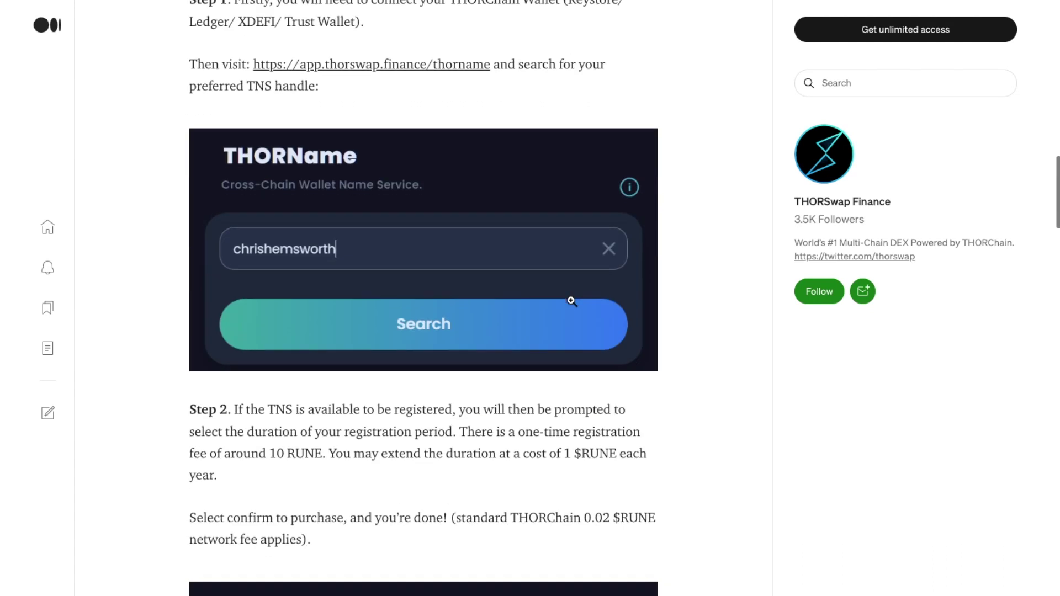
{"action": "scroll", "coordinate": [571, 301], "scroll_direction": "down", "scroll_amount": 20}
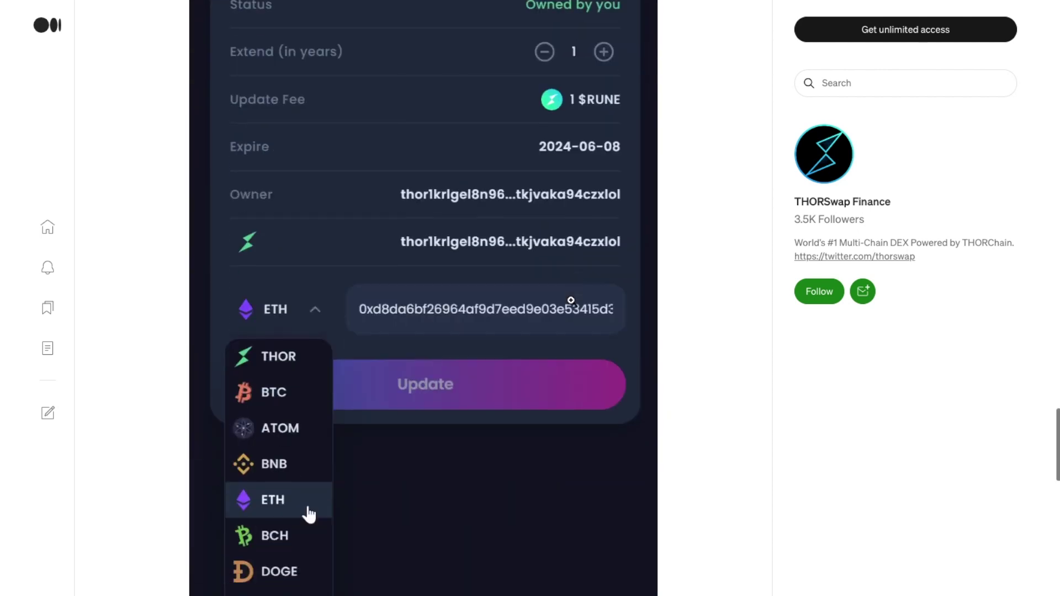
{"action": "scroll", "coordinate": [571, 304], "scroll_direction": "down", "scroll_amount": 9}
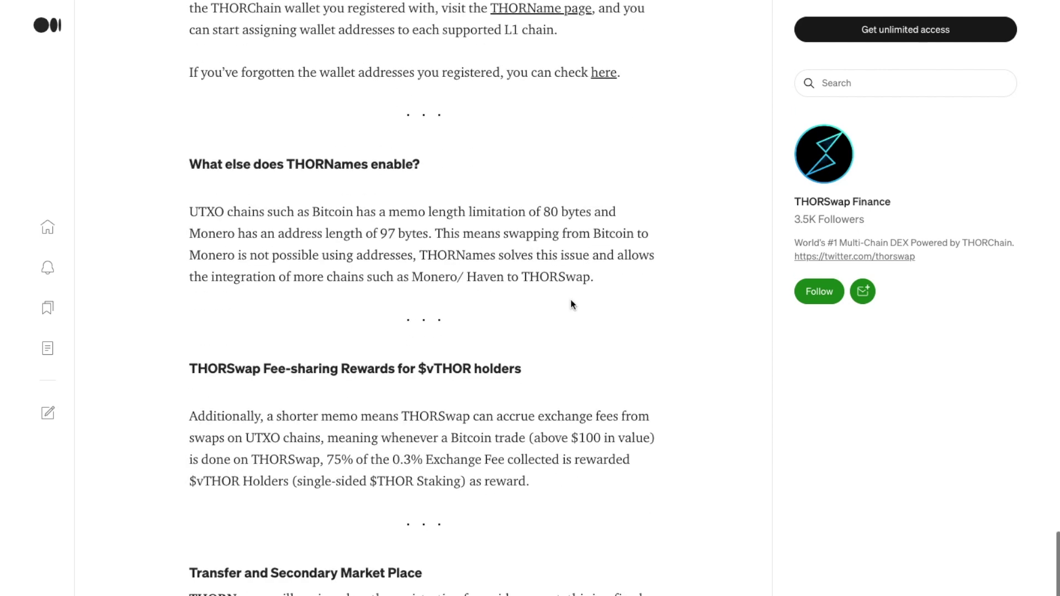